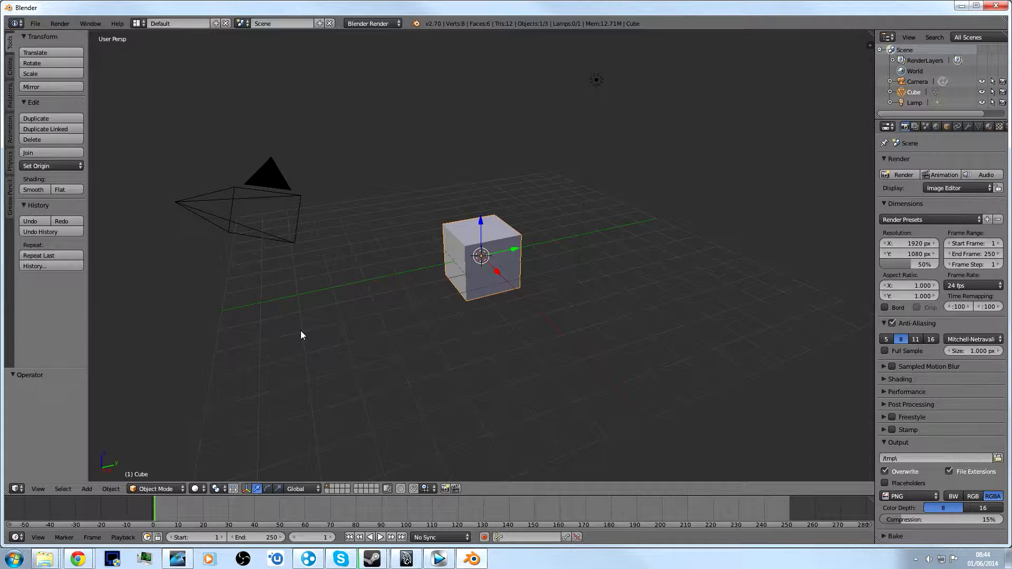
Step: Move the cube up 1 unit along the Z axis
key(g)
key(z)
key(1)
key(Return)
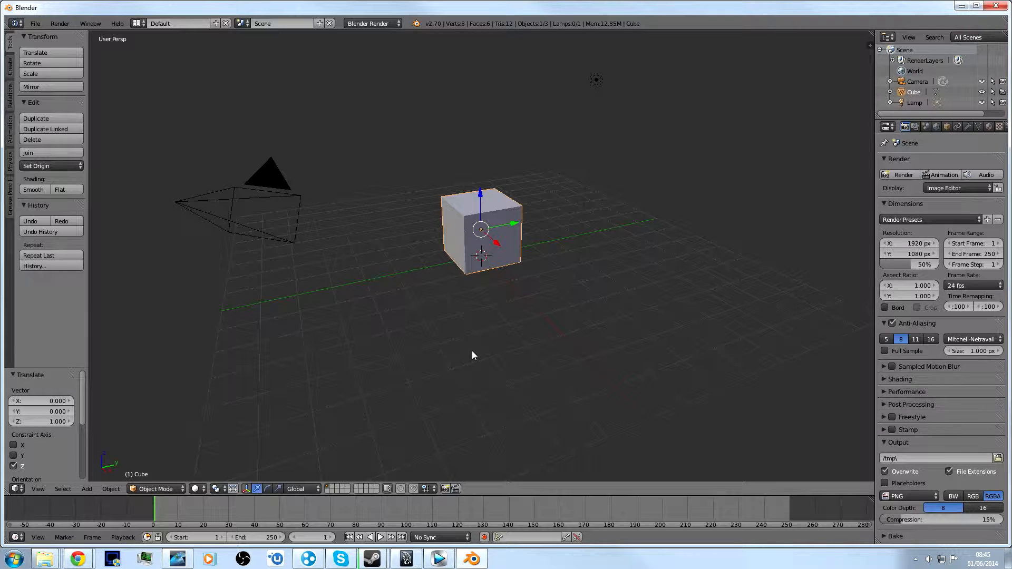
Step: Enter Edit Mode on the cube and switch to face selection
key(Tab)
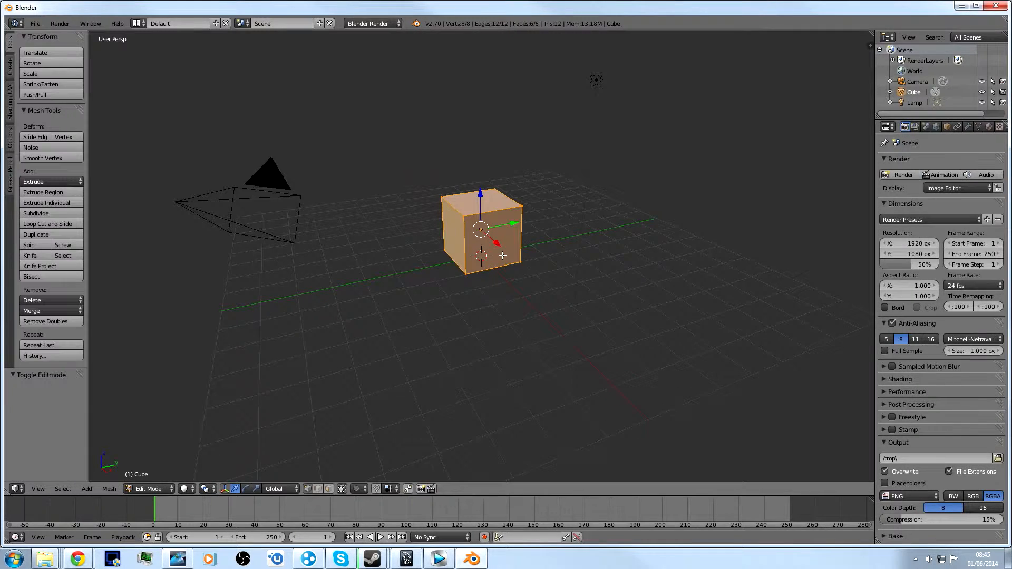
scroll(473, 350, up, 3)
scroll(495, 212, down, 1)
middle_drag(496, 212, 480, 227)
scroll(466, 230, up, 3)
shift+middle_drag(461, 192, 466, 226)
key(a)
key(a)
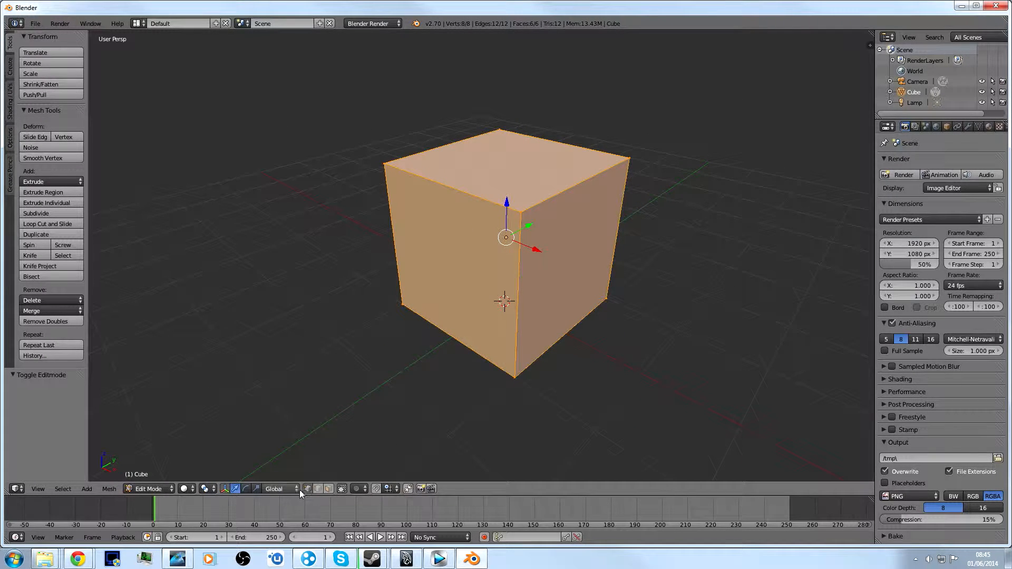
click(328, 489)
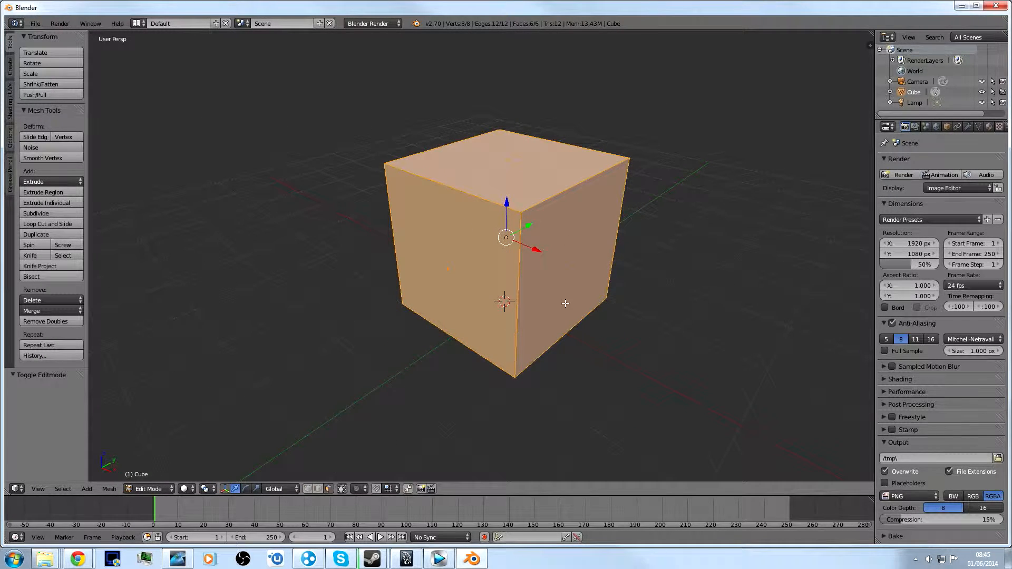
Step: Extrude the cube's side face outward about 2.94 units along X to form the bottom arm
right_click(582, 266)
scroll(617, 328, down, 3)
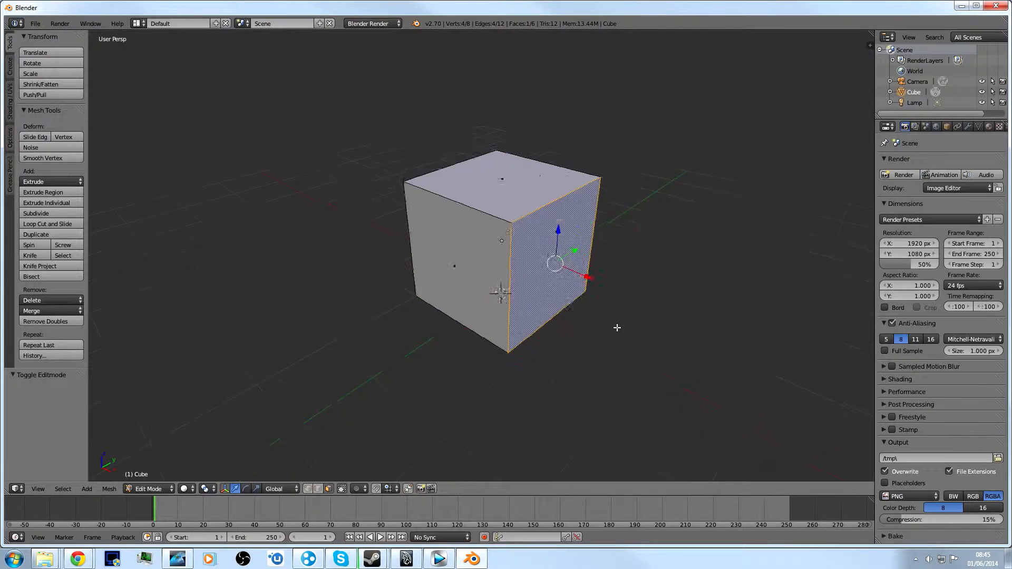
key(e)
click(745, 350)
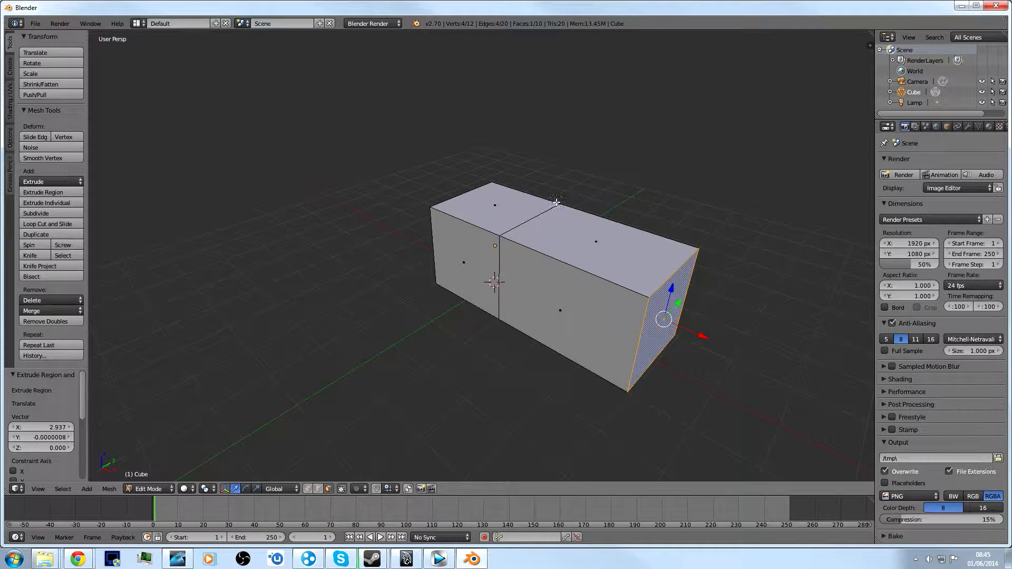
Step: Extrude the top face of the original cube block upward into a tall column
right_click(511, 215)
key(e)
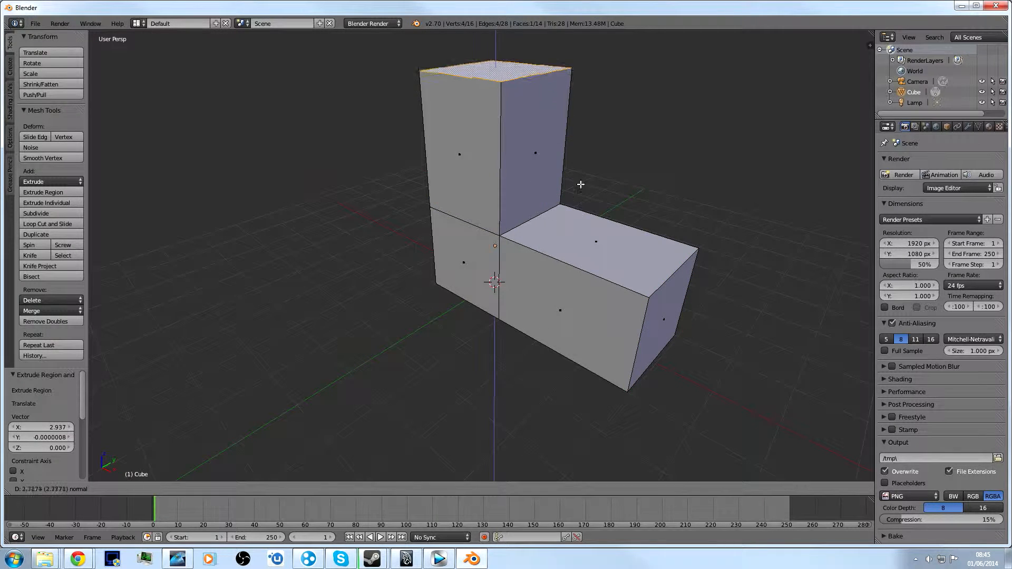
click(603, 86)
scroll(561, 273, down, 5)
middle_drag(561, 274, 548, 222)
key(Tab)
key(Tab)
shift+middle_drag(548, 222, 535, 265)
scroll(535, 265, up, 2)
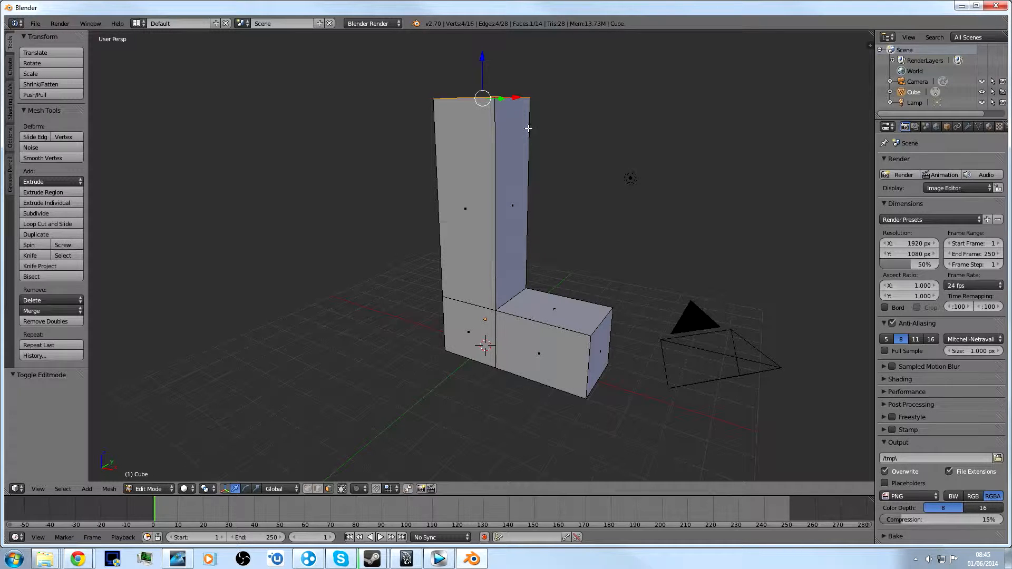
Step: Edge-slide the column's top face about halfway down, by a factor of about 0.5, and extrude it back up about 3.36 units
key(g)
key(g)
click(538, 187)
key(e)
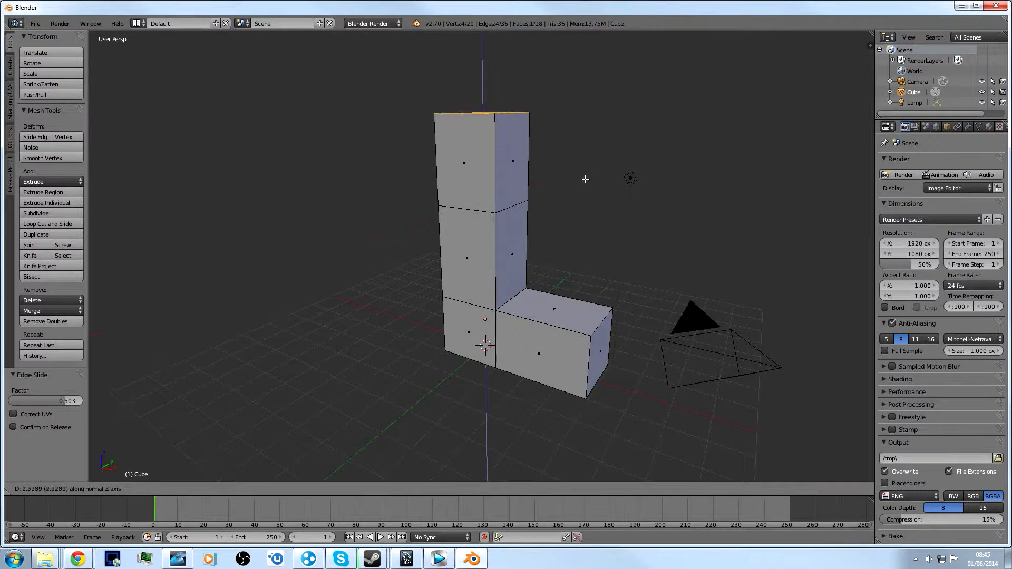
click(588, 156)
Step: Extrude the side face of the column's upper segment outward over the bottom arm
right_click(515, 163)
key(e)
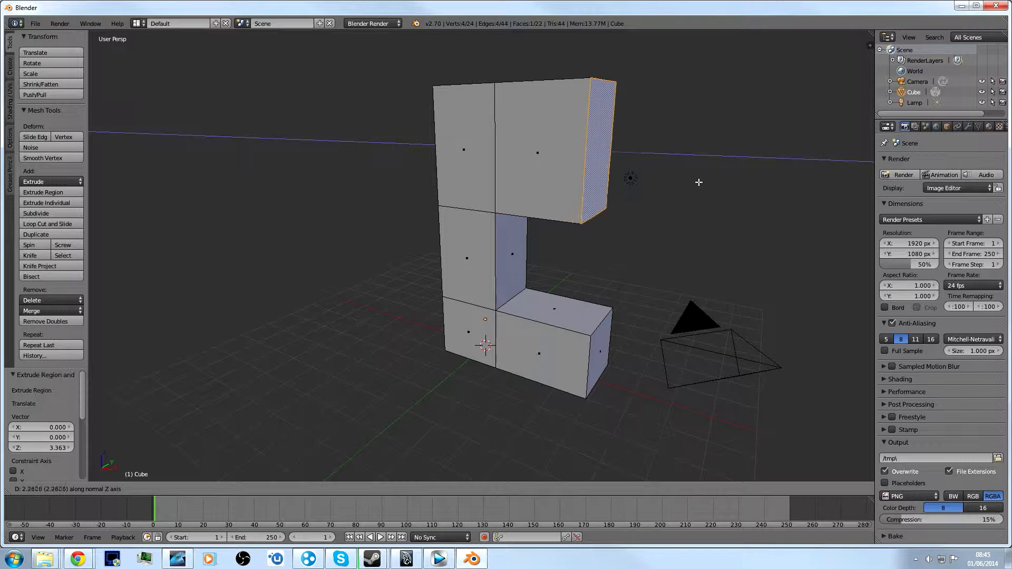
click(714, 180)
Step: Undo the last two extrusions and the edge slide on the column
middle_drag(635, 290, 621, 264)
key(ctrl+z)
key(ctrl+z)
key(ctrl+z)
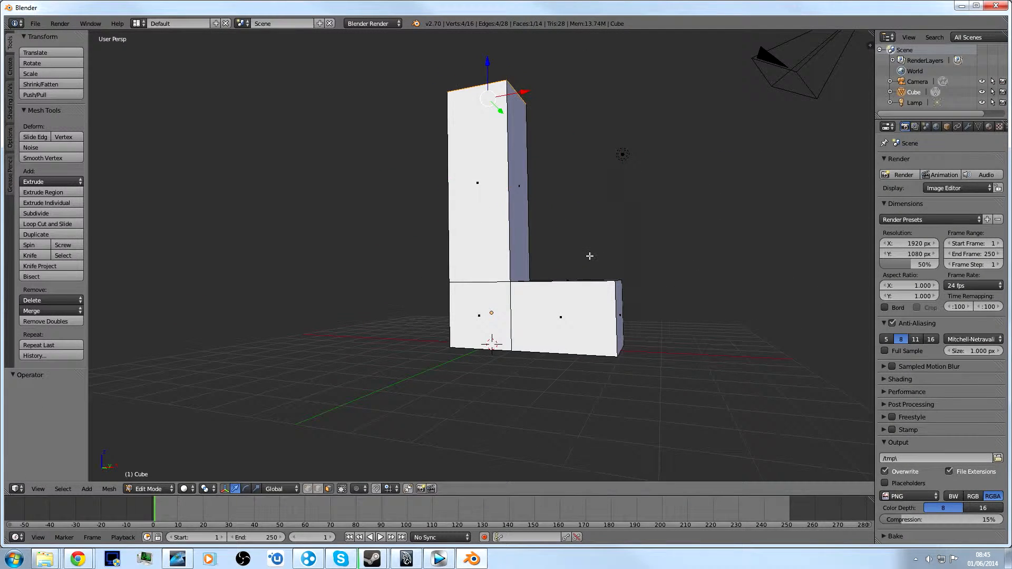
Step: Add a single horizontal loop cut around the column, slide it toward the top and deselect everything
middle_drag(587, 202, 565, 230)
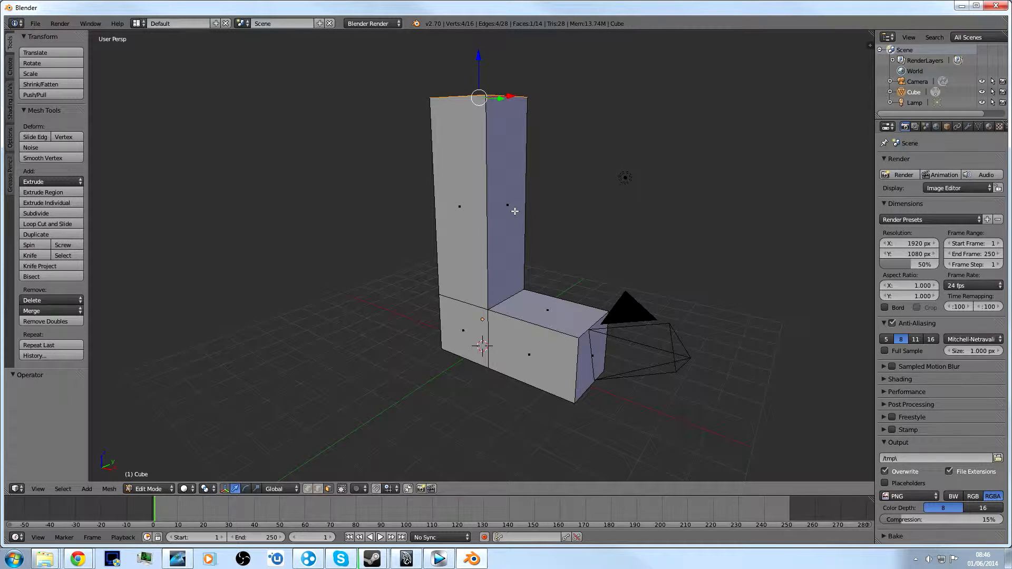
key(ctrl+r)
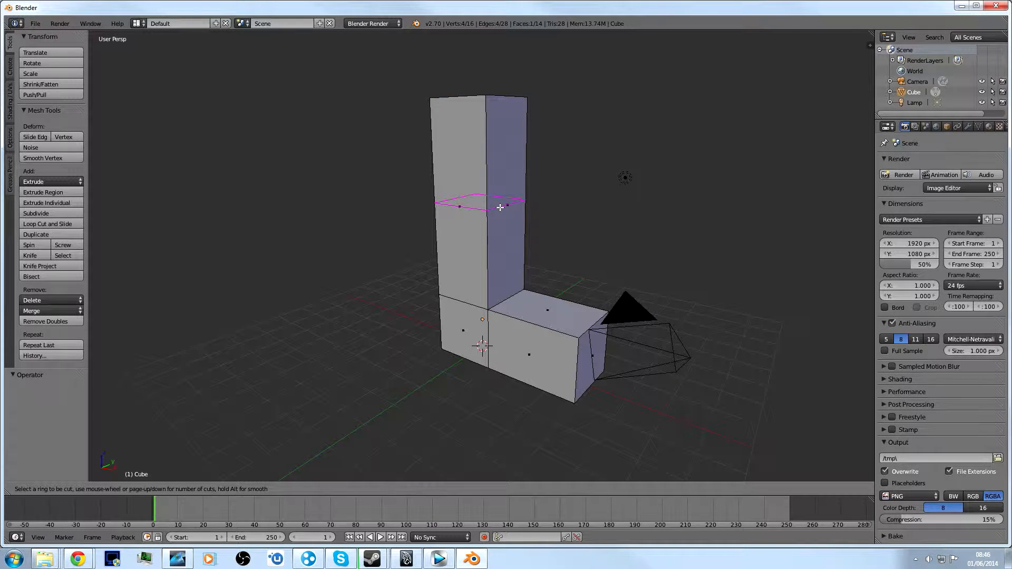
click(500, 208)
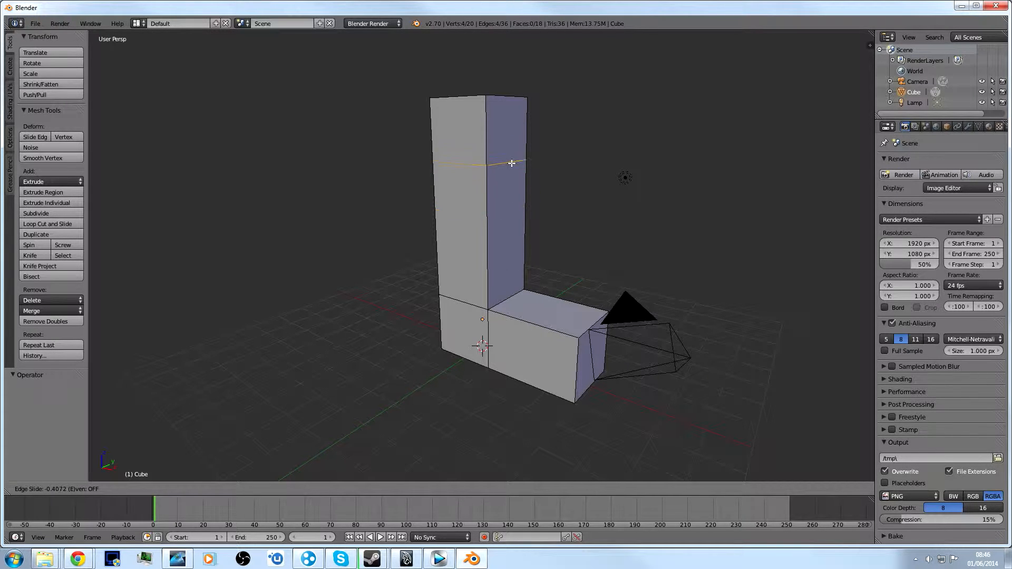
click(511, 168)
key(a)
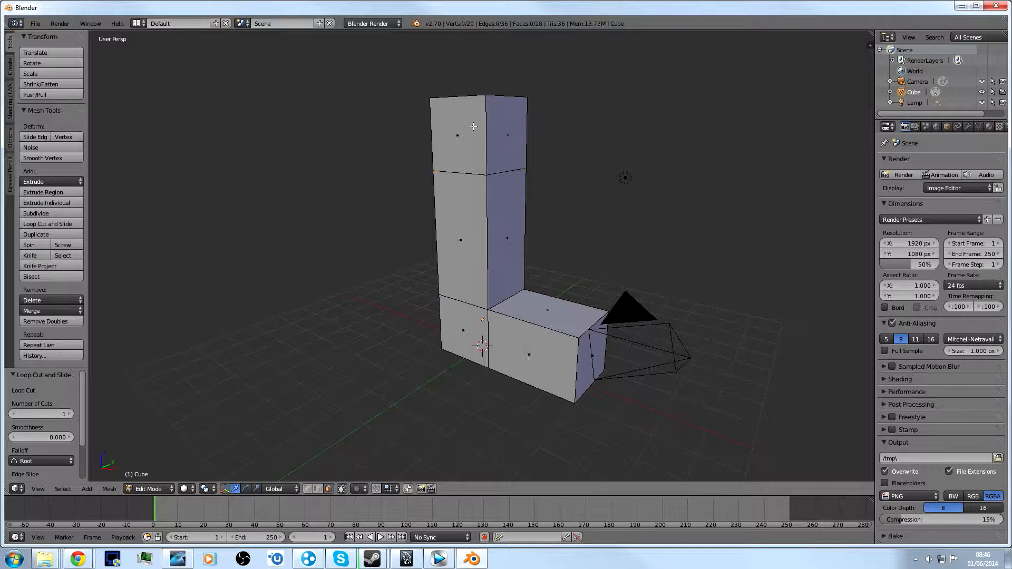
Step: Extrude the side face above the loop cut outward to form a top arm about as long as the bottom one
right_click(503, 125)
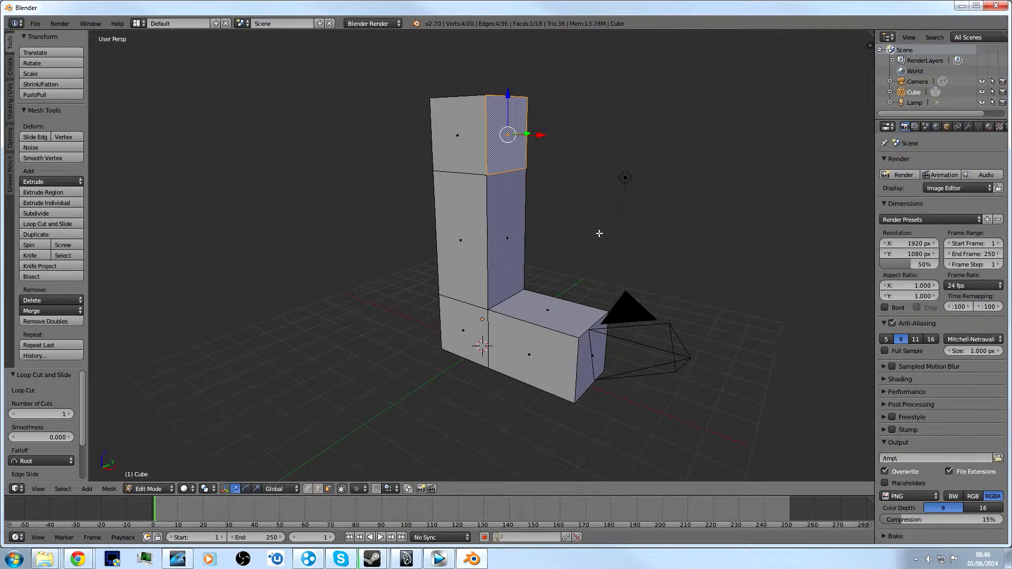
middle_drag(599, 231, 627, 227)
key(e)
click(721, 210)
key(Tab)
middle_drag(722, 210, 622, 240)
key(Tab)
middle_drag(534, 231, 506, 221)
scroll(519, 225, up, 1)
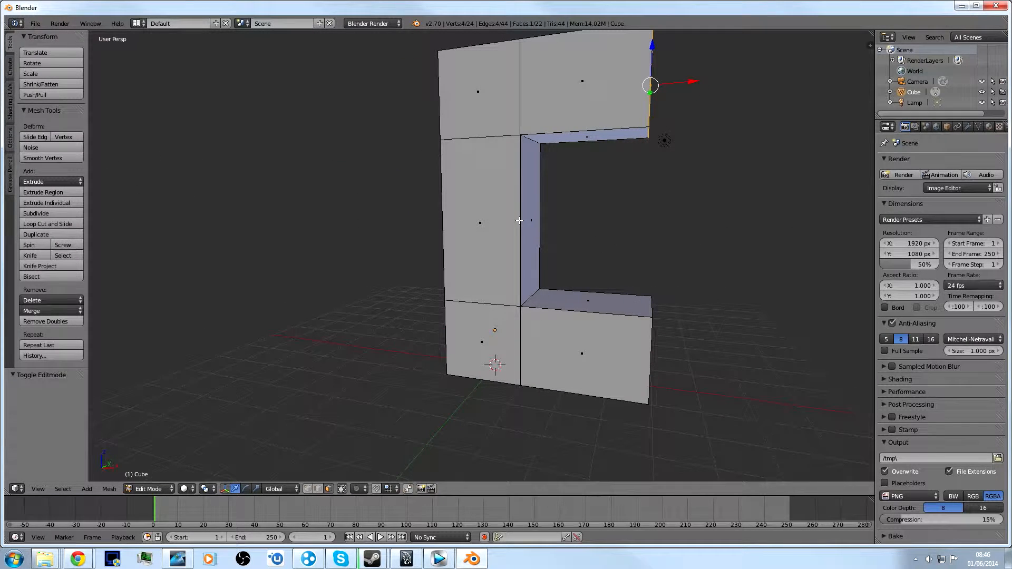
Step: Move the top arm's end face outward about 0.14 units along the X axis
key(a)
middle_drag(578, 218, 584, 217)
key(ctrl+z)
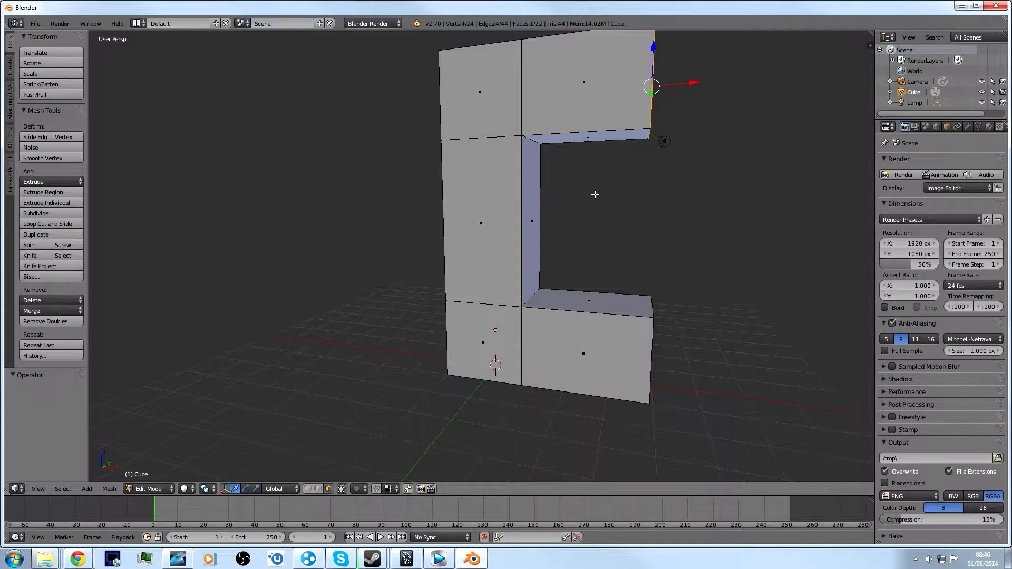
key(g)
key(x)
click(609, 196)
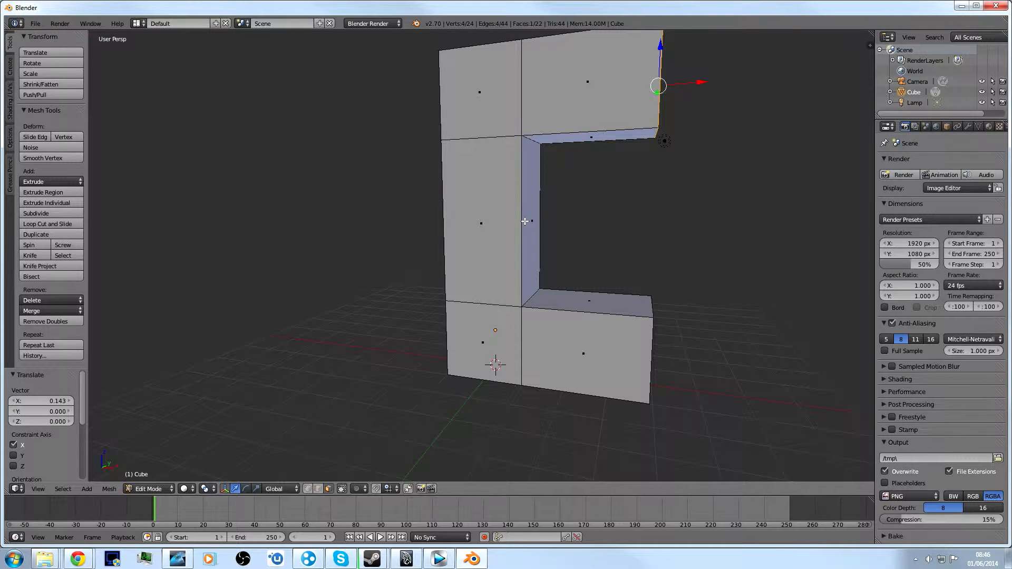
Step: Add two evenly spaced horizontal loop cuts around the column section between the two arms
key(ctrl+r)
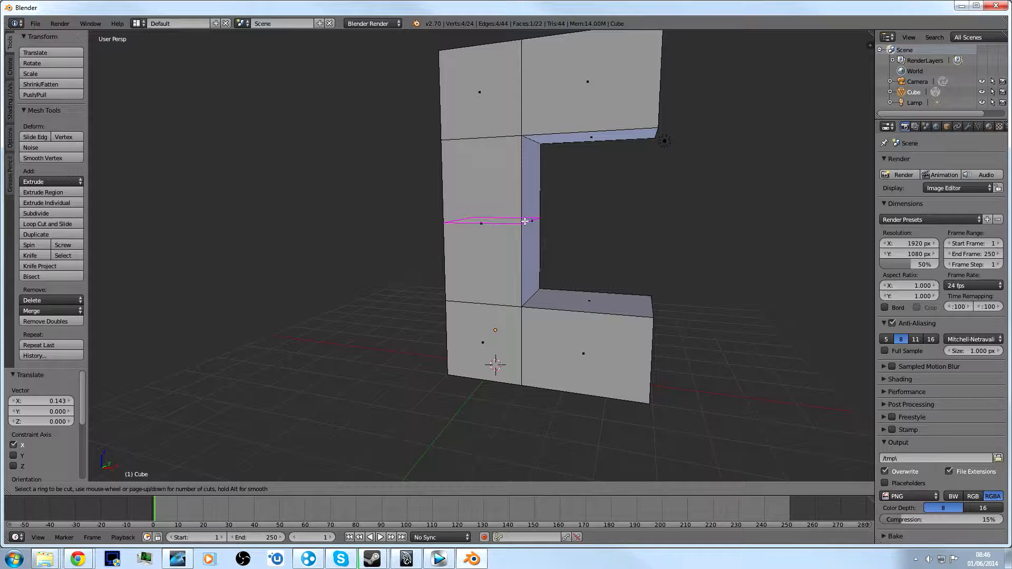
scroll(524, 222, up, 16)
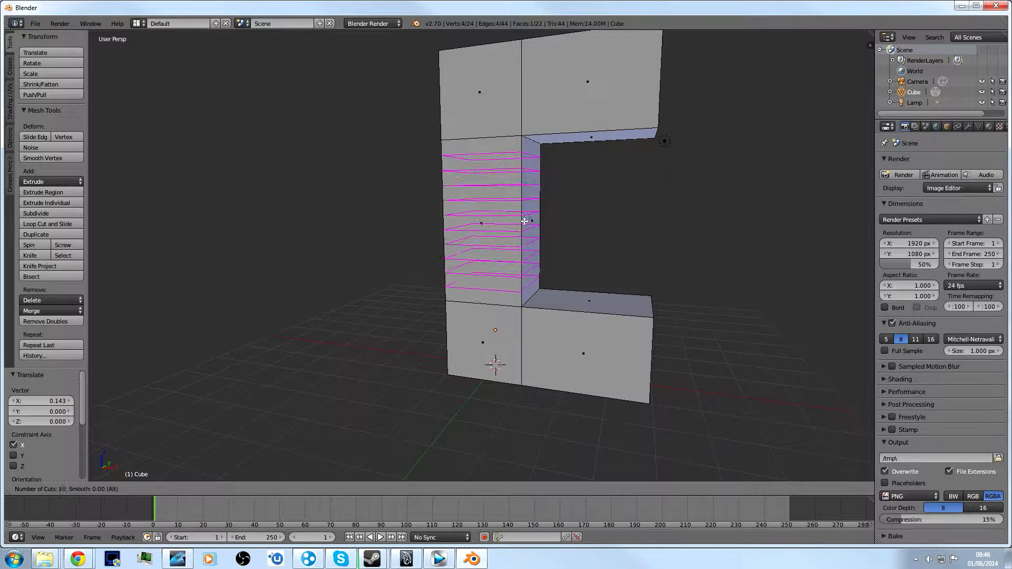
scroll(522, 221, down, 9)
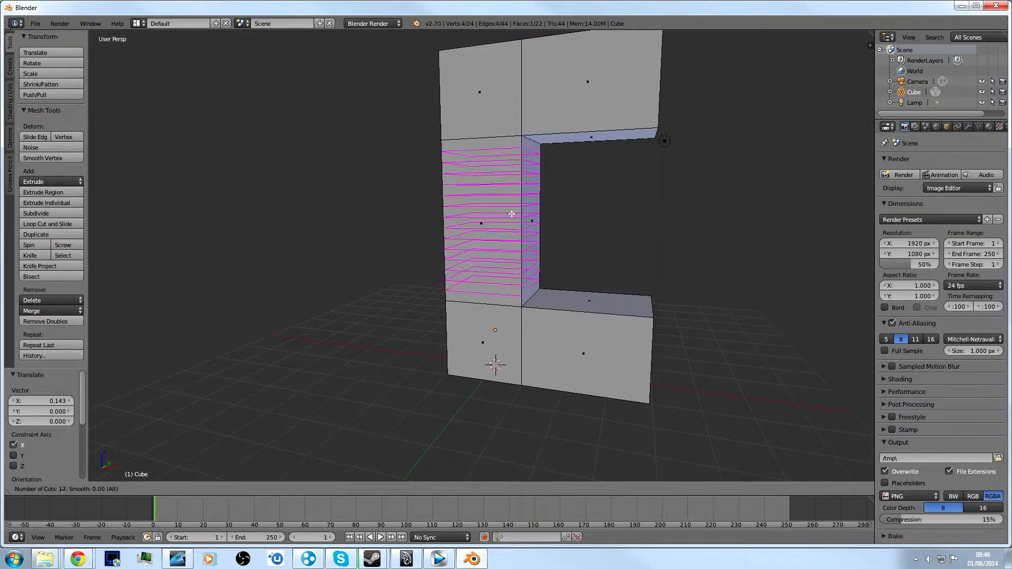
scroll(523, 222, down, 6)
click(524, 222)
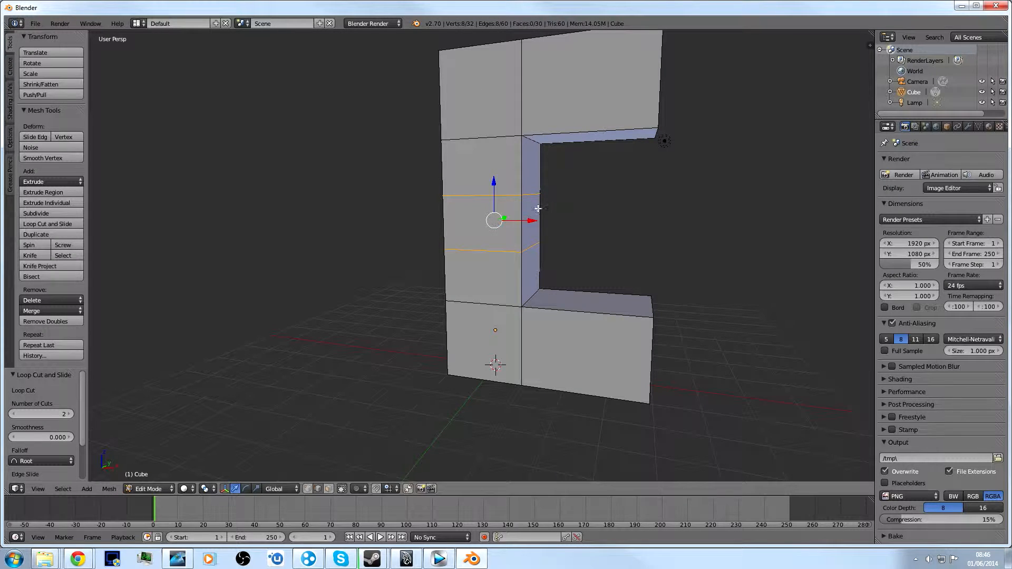
Step: Scale the two new edge loops along Z to spread them farther apart
key(s)
key(z)
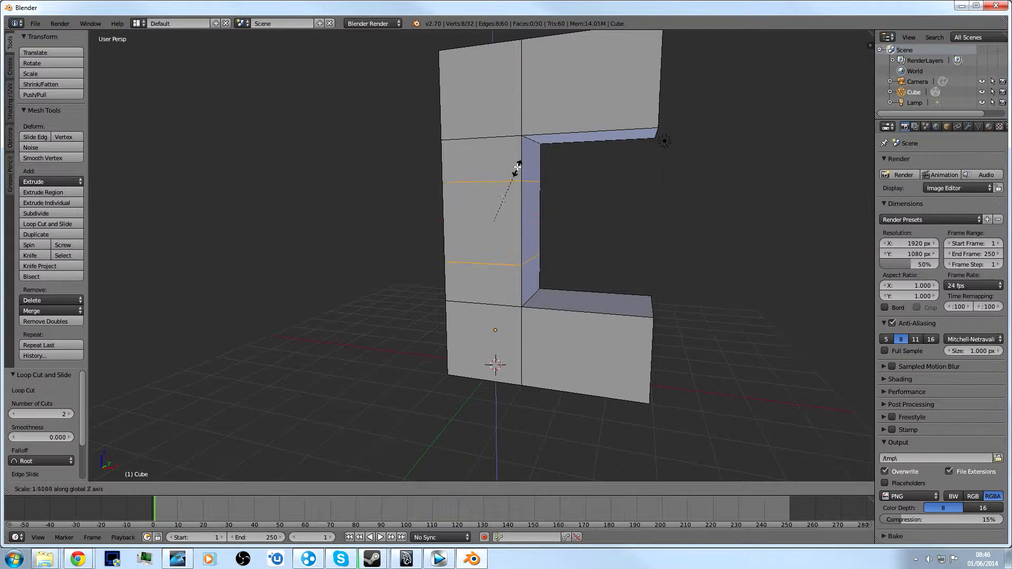
click(516, 175)
key(s)
key(Escape)
Step: Switch to Object Mode, add a second cube and move it about -5.16 units along X, beside the column
key(Tab)
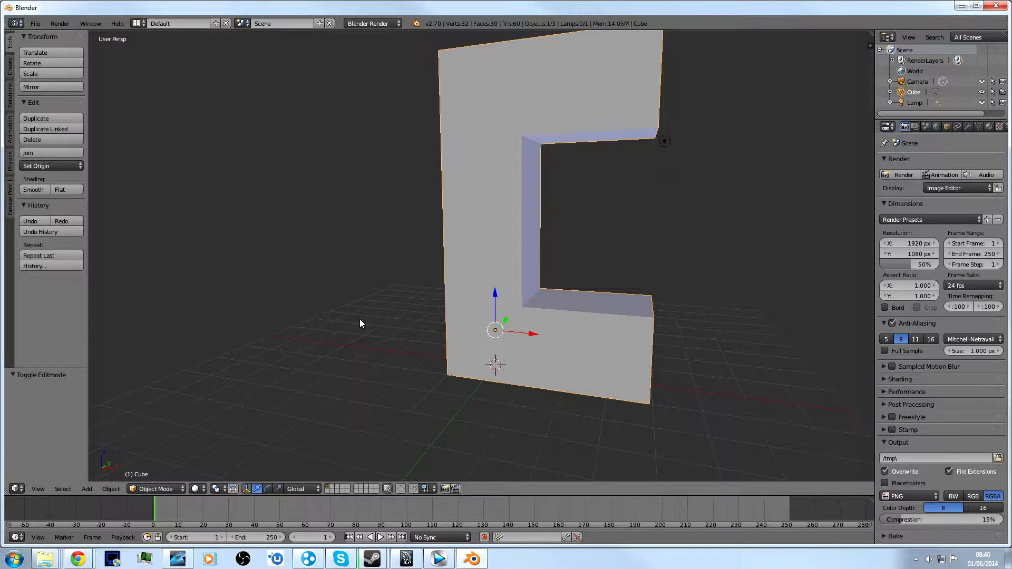
key(shift+a)
click(393, 331)
key(g)
key(x)
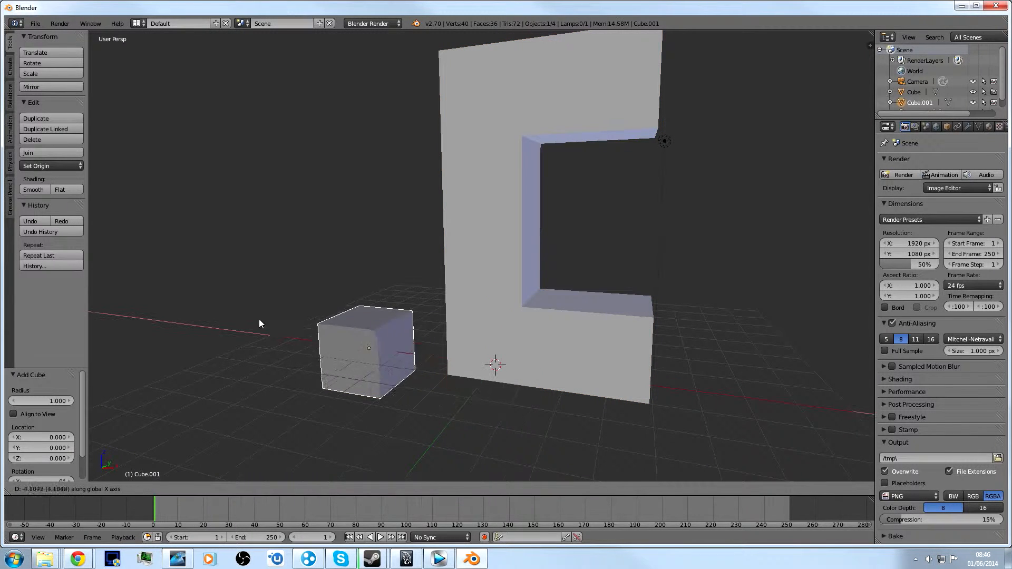
click(287, 333)
middle_drag(288, 332, 522, 270)
Step: Try scaling, rotating and moving the second cube freely, cancelling each transform
key(s)
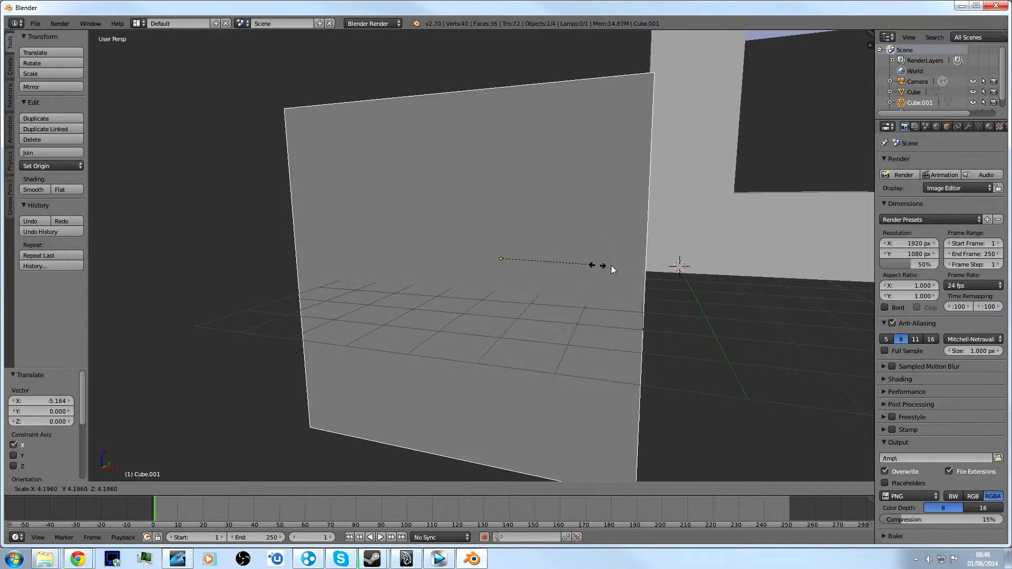
key(Escape)
key(r)
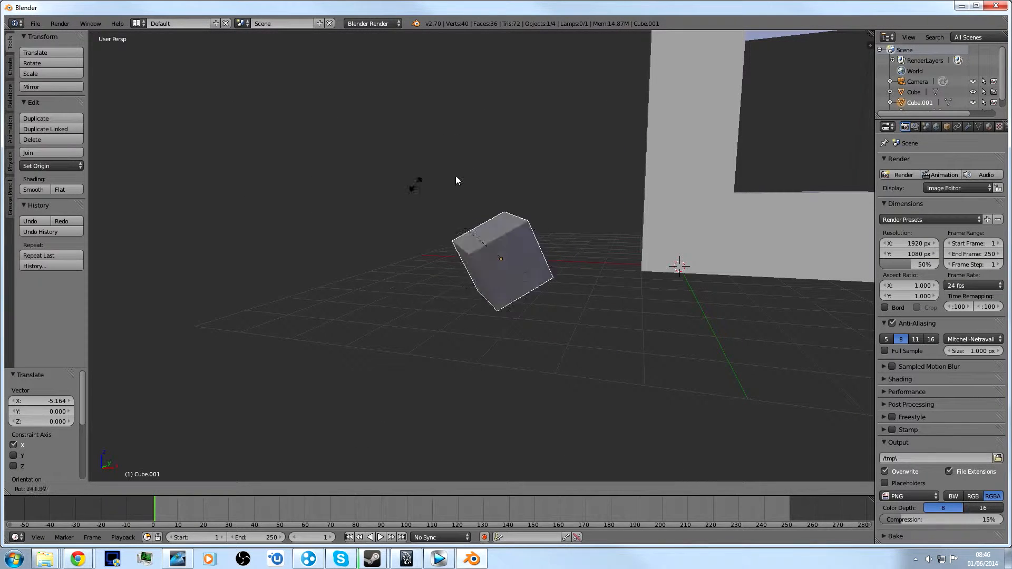
key(Escape)
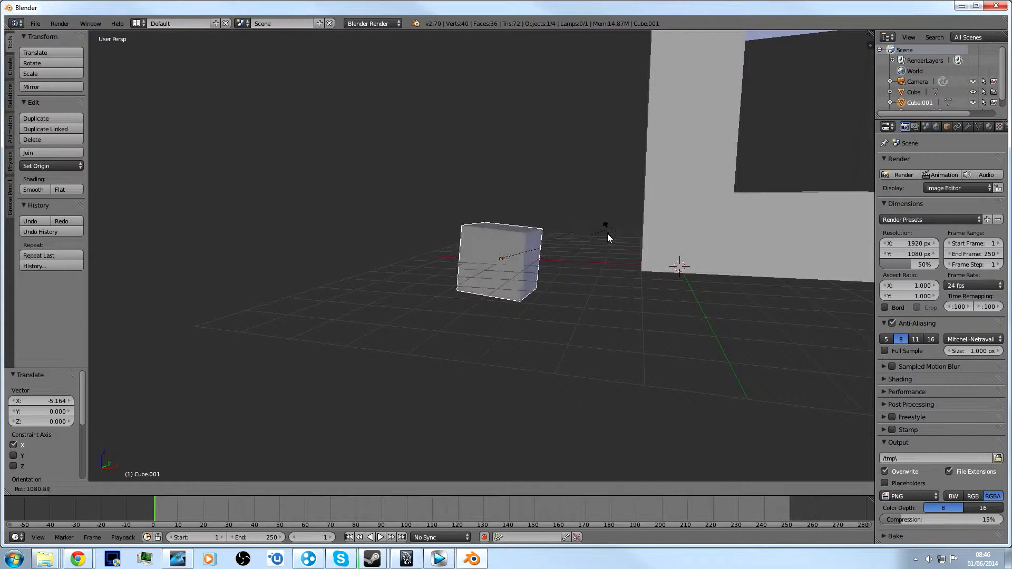
key(g)
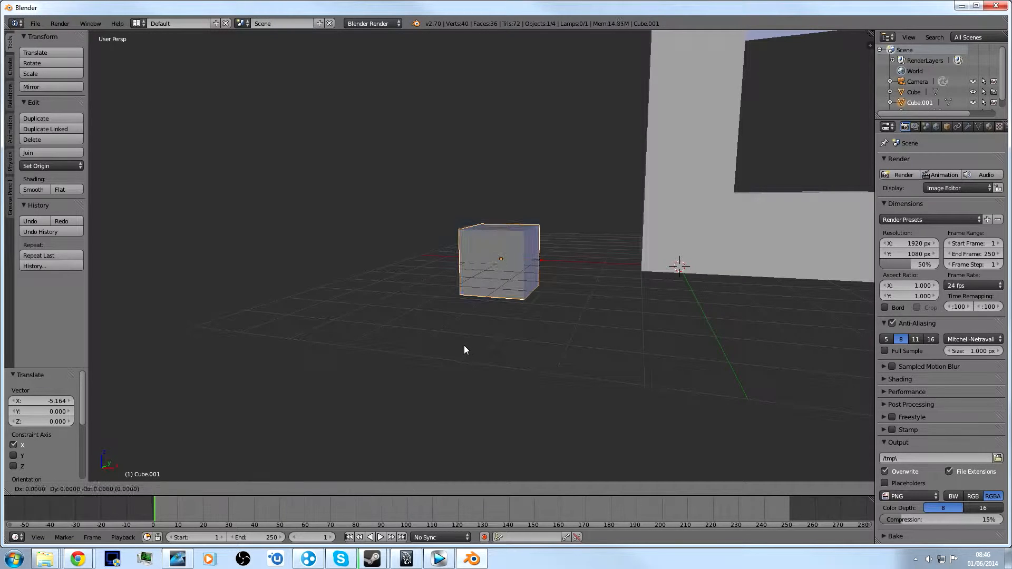
key(Escape)
Step: Undo the second cube's move and its creation
key(ctrl+z)
key(ctrl+z)
scroll(574, 276, down, 3)
middle_drag(576, 278, 489, 268)
scroll(496, 263, up, 6)
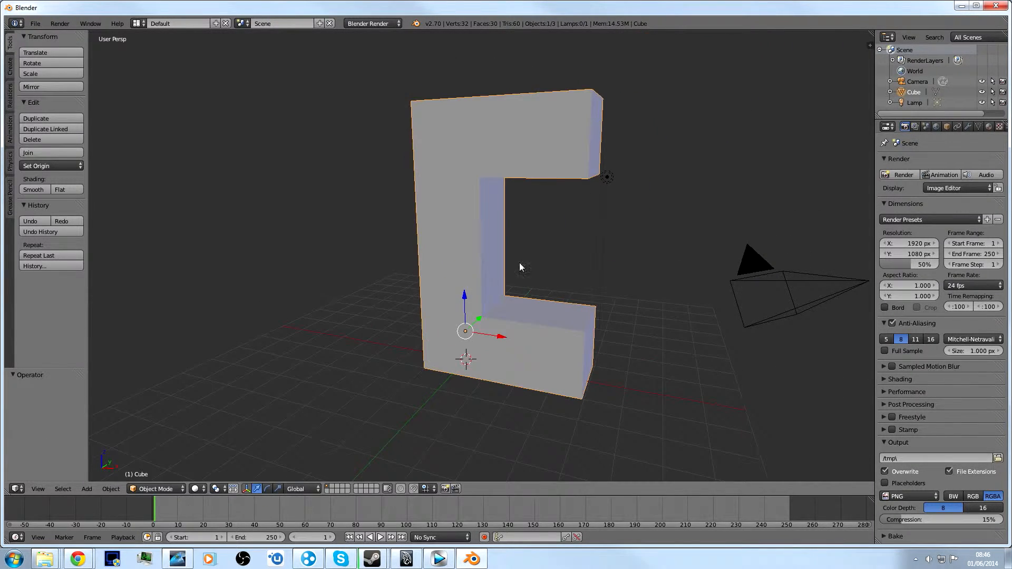
Step: Return to face selection in Edit Mode and extrude the middle inner face of the column outward as the middle arm
key(Tab)
key(Tab)
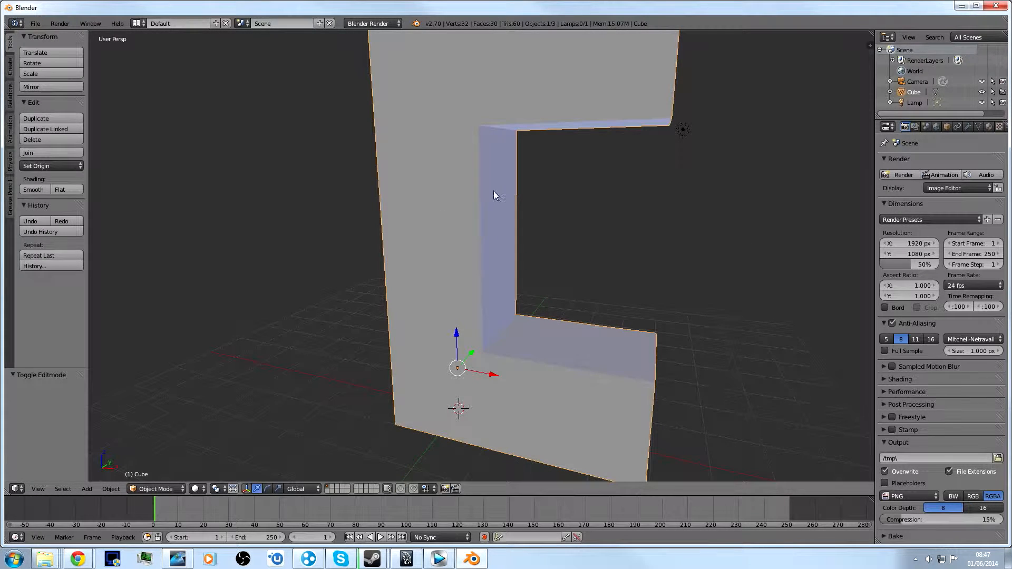
key(Tab)
click(328, 489)
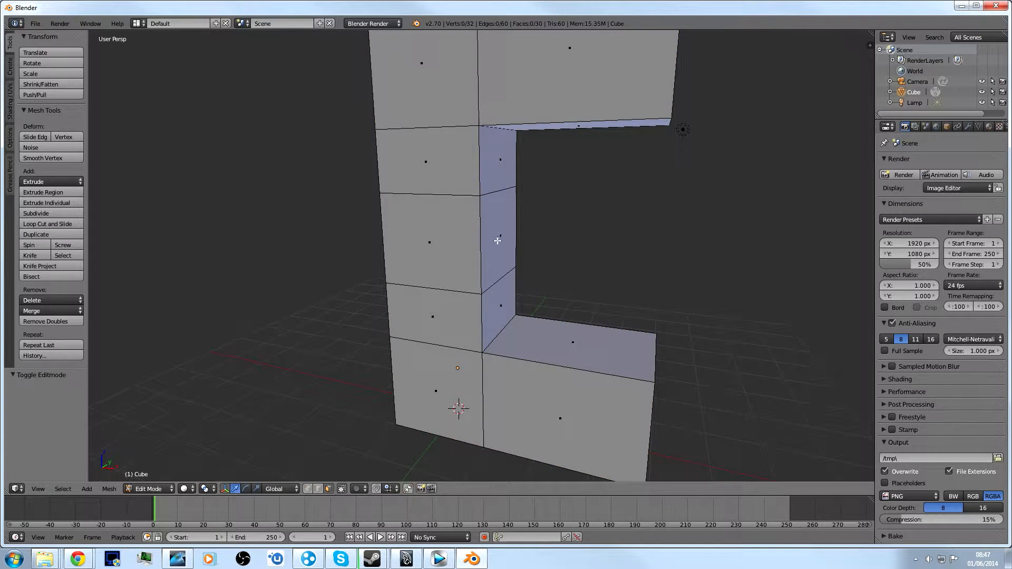
right_click(498, 241)
scroll(573, 237, down, 4)
key(e)
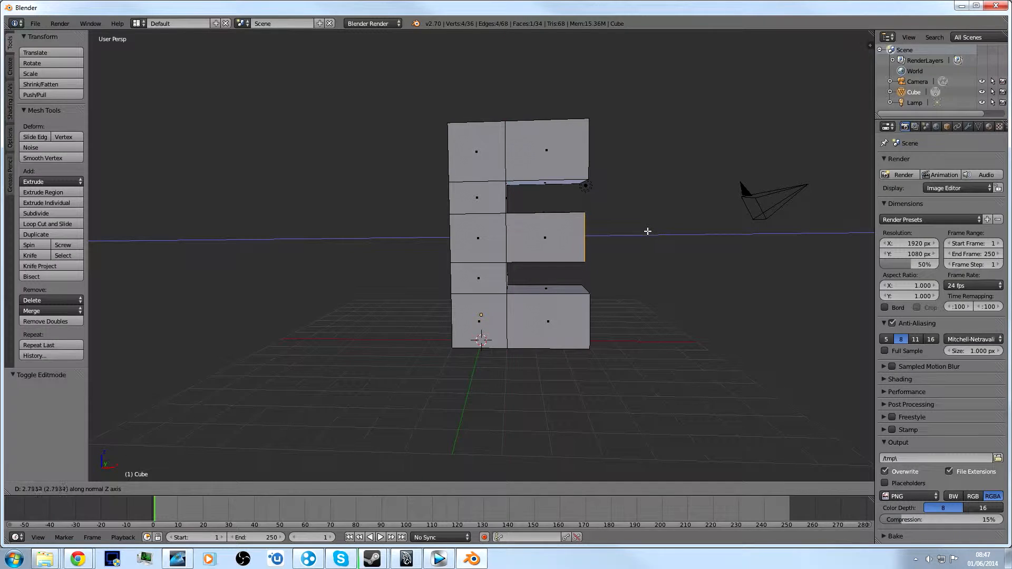
click(646, 233)
key(Tab)
mouse_move(604, 267)
middle_down()
mouse_move(363, 255)
mouse_move(620, 268)
middle_up()
Step: Switch to edge selection, select the letter's top front edges and allow hidden edges to be selected
key(Tab)
click(319, 488)
alt+right_click(568, 118)
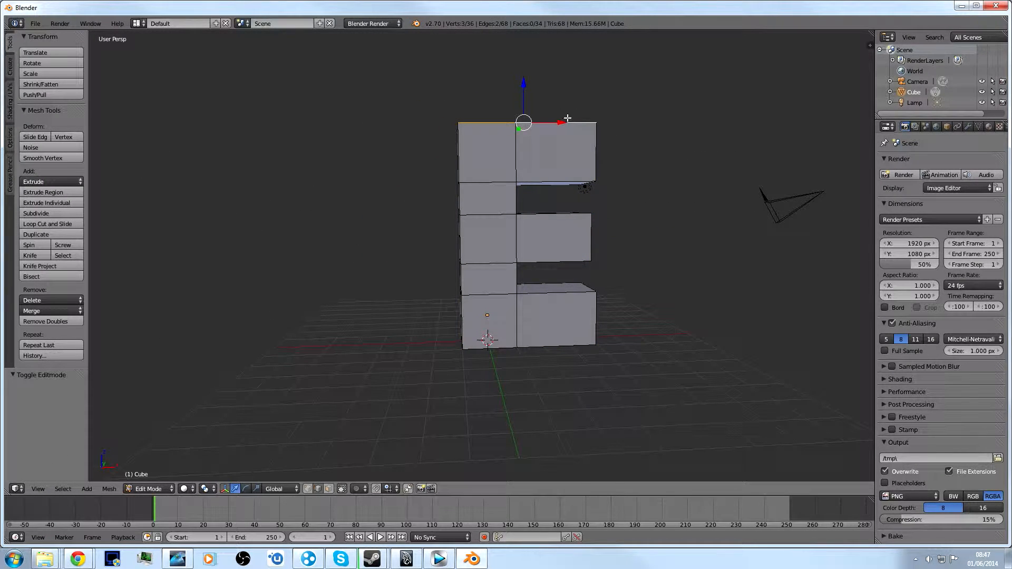
middle_drag(460, 153, 553, 163)
middle_drag(497, 382, 519, 383)
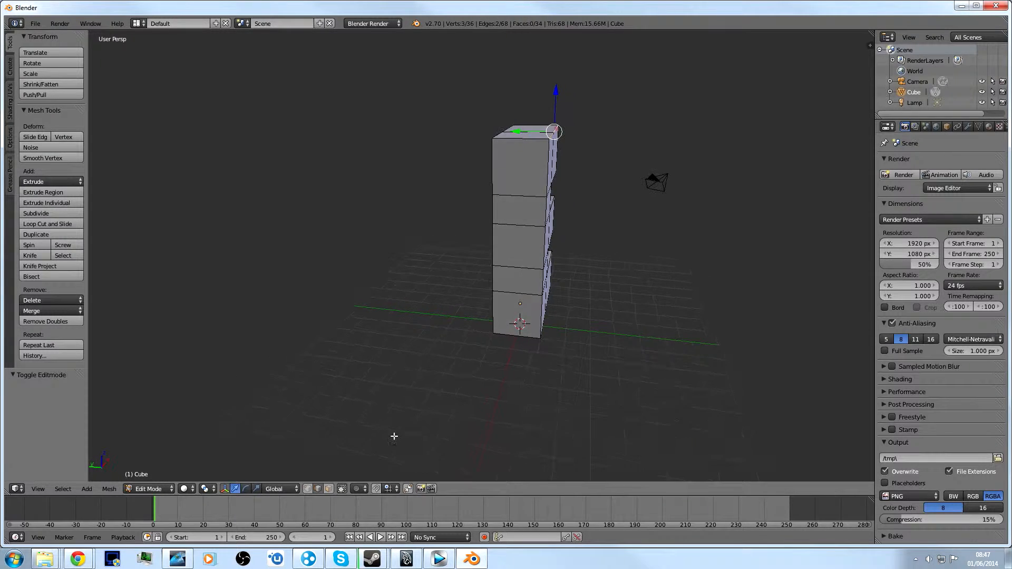
shift+middle_drag(394, 436, 366, 490)
click(342, 488)
Step: Try to extrude the selected top edges and to move a single top edge of the column
middle_drag(436, 341, 495, 232)
key(e)
right_click(548, 200)
key(ctrl+z)
middle_drag(581, 205, 469, 213)
key(b)
right_click(478, 154)
right_click(477, 158)
key(g)
right_click(499, 162)
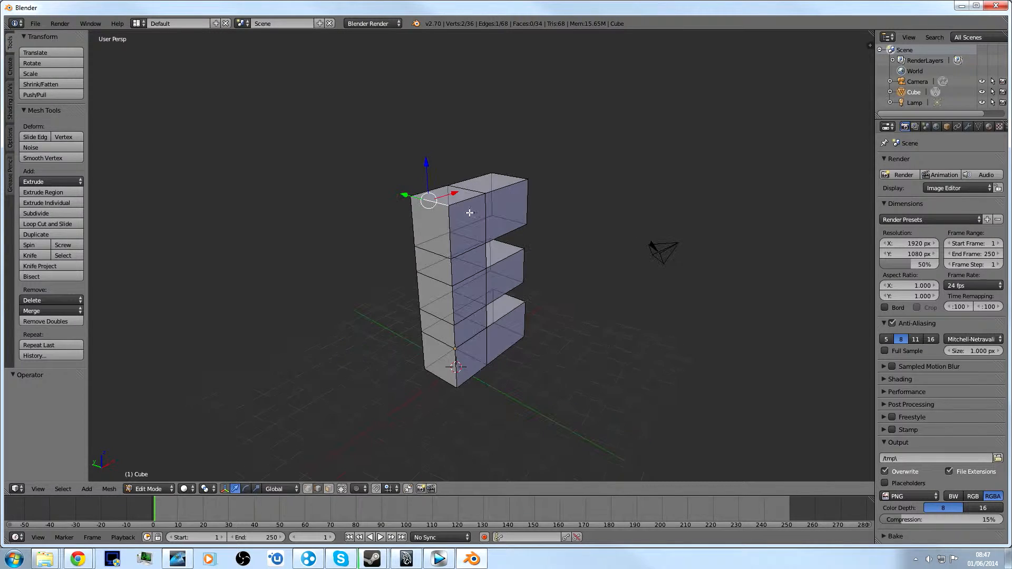
Step: Add a Bevel modifier to the letter with a width of 0.3310 and 7 segments
click(968, 127)
click(936, 160)
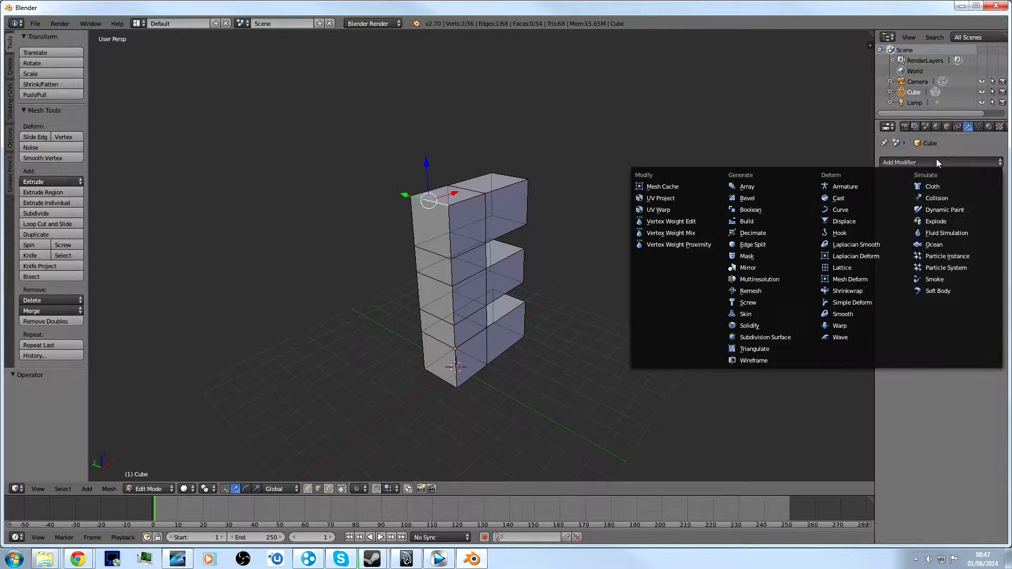
click(764, 195)
middle_drag(562, 250, 531, 246)
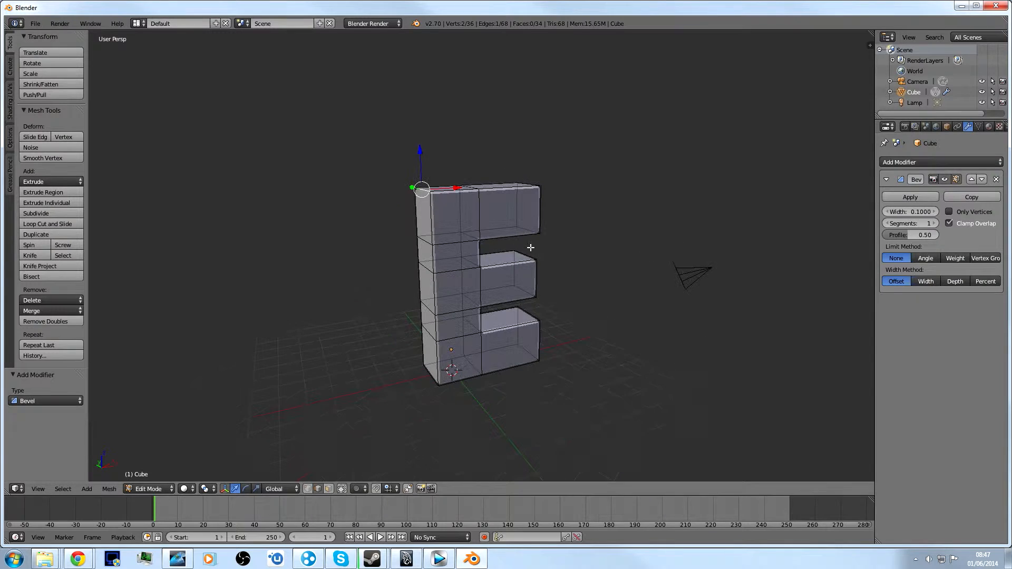
mouse_move(926, 212)
mouse_down()
mouse_move(946, 212)
mouse_move(889, 213)
mouse_move(931, 223)
mouse_up()
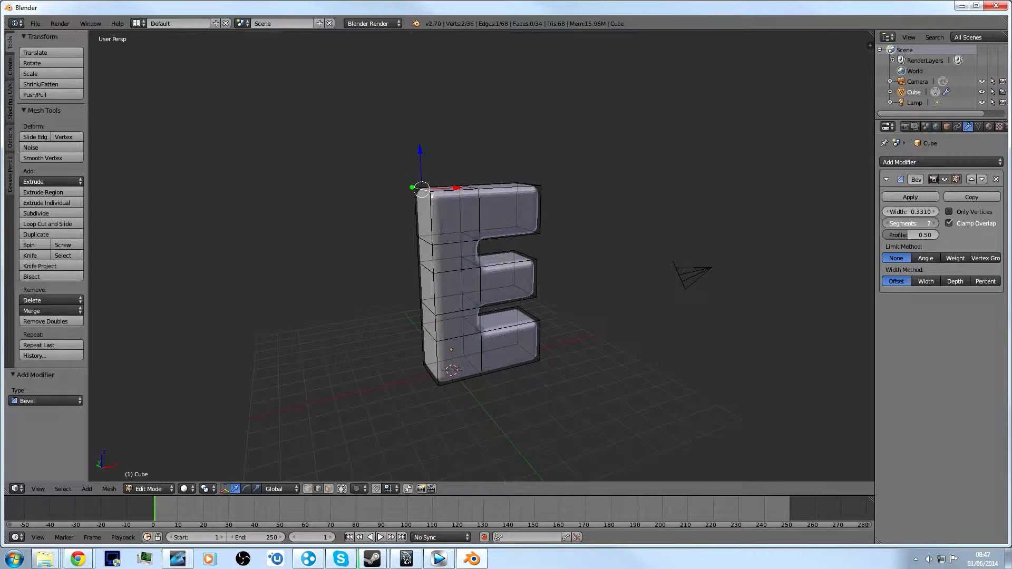
Step: Examine the rounded letter in Object Mode, and select the inner vertical edge between the upper and middle arms in Edit Mode
key(Tab)
middle_drag(522, 249, 410, 234)
scroll(502, 233, up, 4)
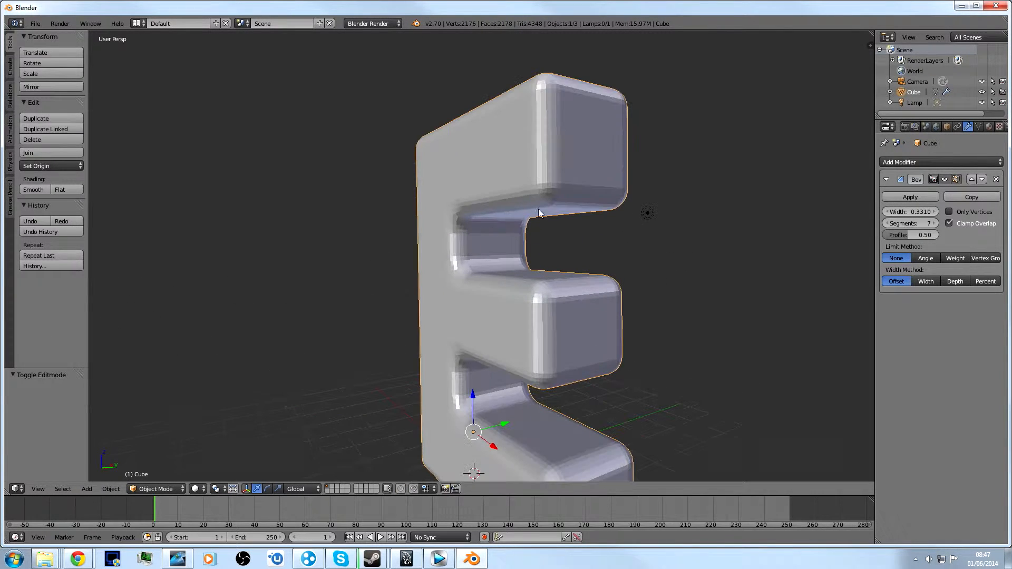
scroll(520, 193, down, 3)
scroll(506, 295, up, 6)
key(Tab)
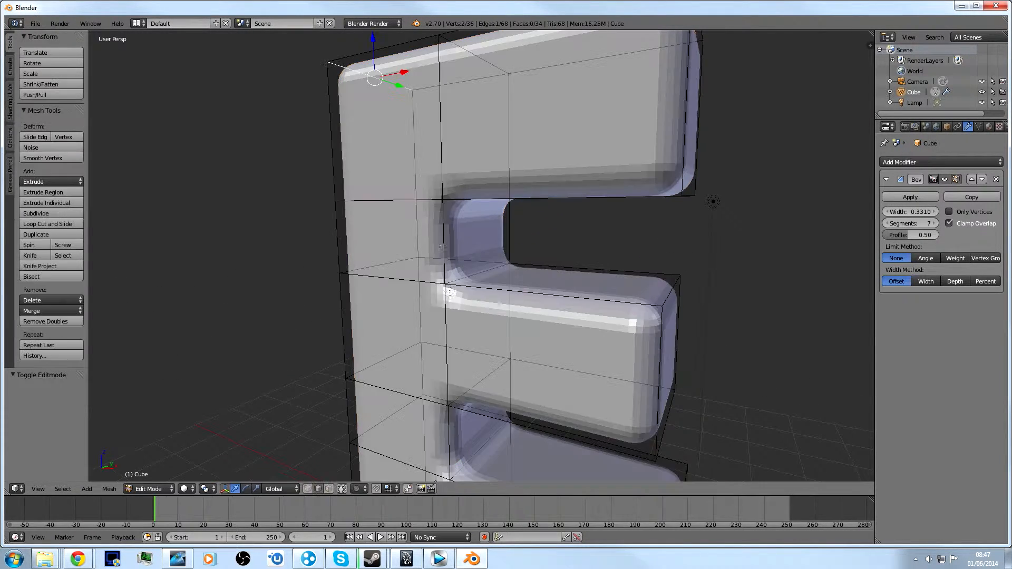
right_click(443, 270)
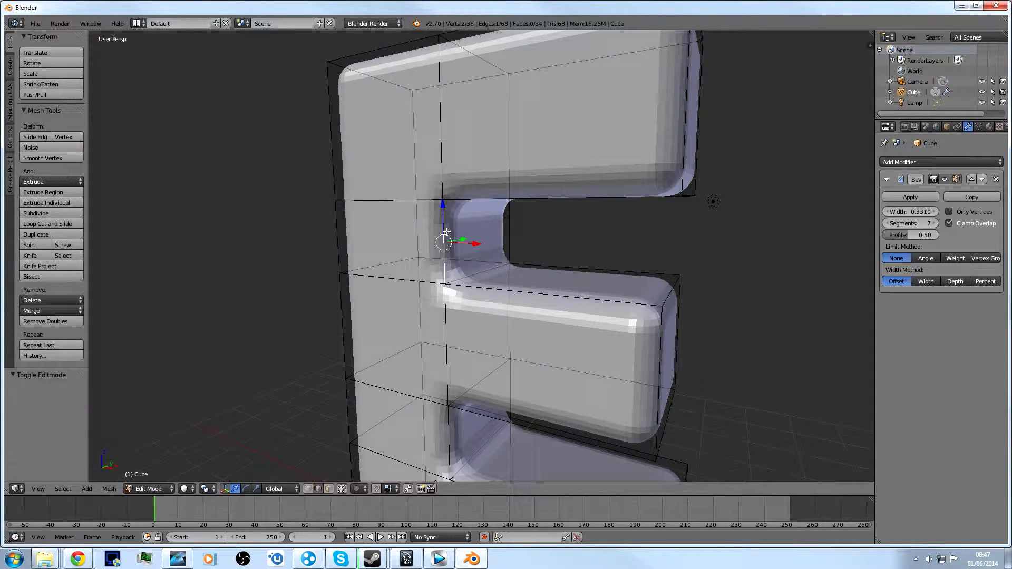
Step: Apply the Bevel modifier in Object Mode and examine the letter's mesh topology in Edit Mode
key(Tab)
click(893, 197)
key(Tab)
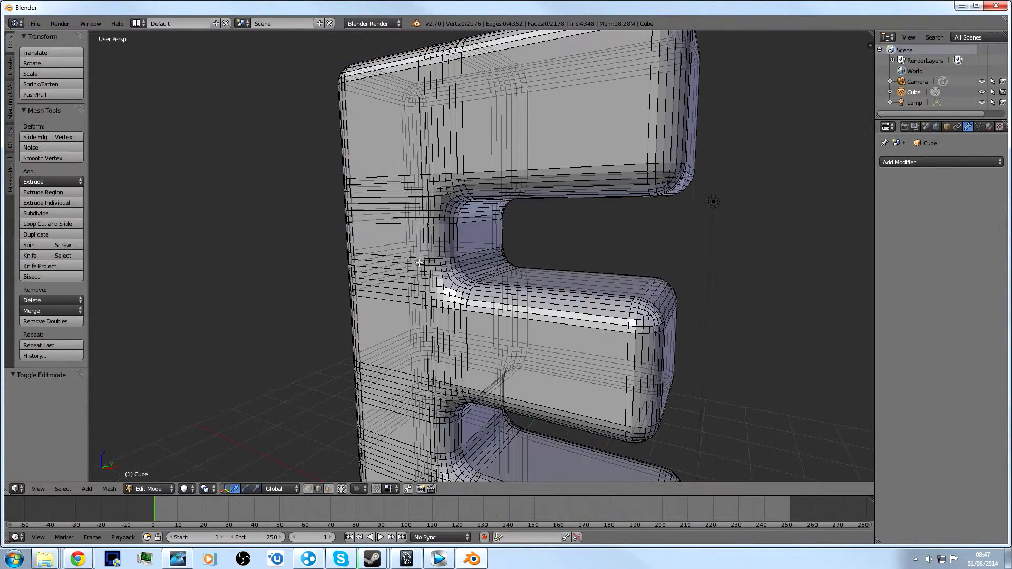
middle_drag(450, 206, 497, 204)
scroll(514, 220, down, 6)
middle_drag(531, 235, 440, 226)
scroll(440, 227, up, 4)
scroll(440, 227, up, 5)
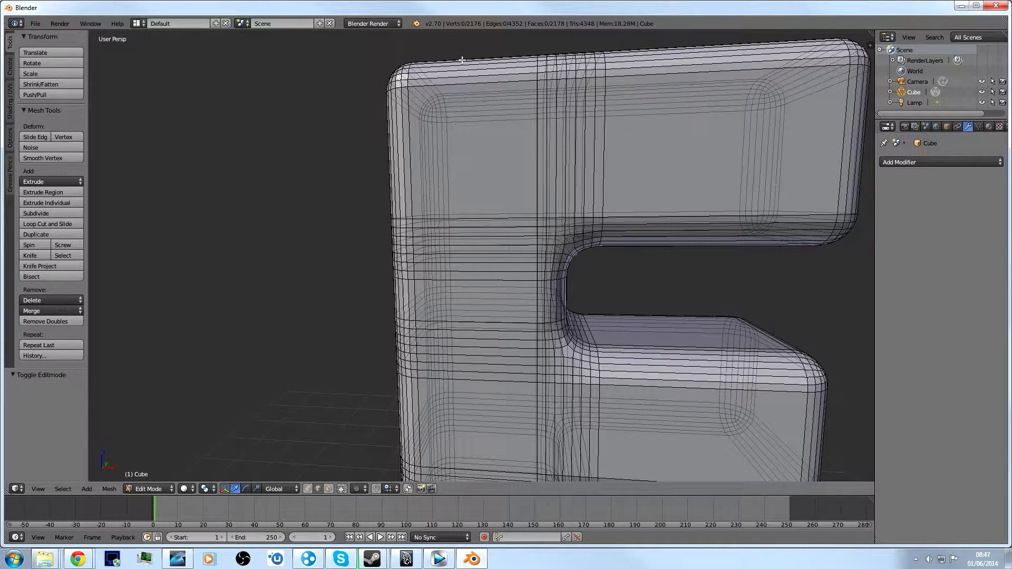
scroll(474, 297, down, 4)
scroll(615, 235, down, 3)
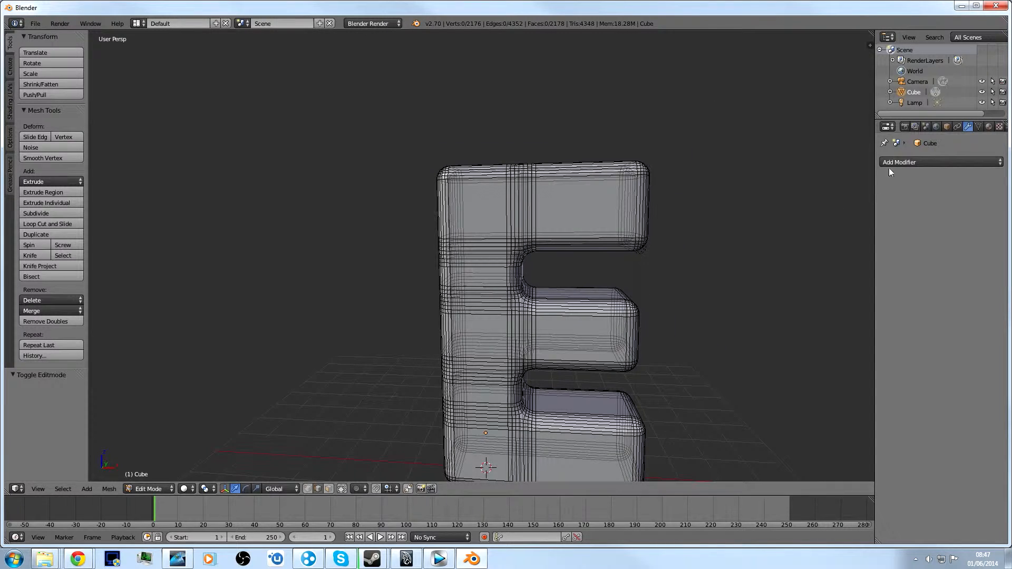
Step: Undo the applied bevel and add a new Bevel modifier with the limit method set to Angle
key(ctrl+z)
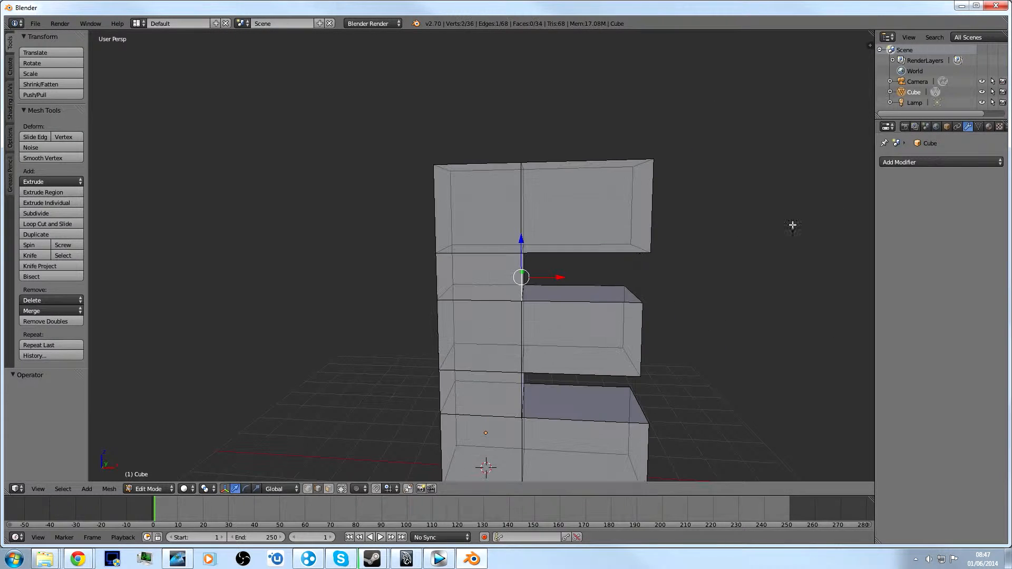
click(896, 163)
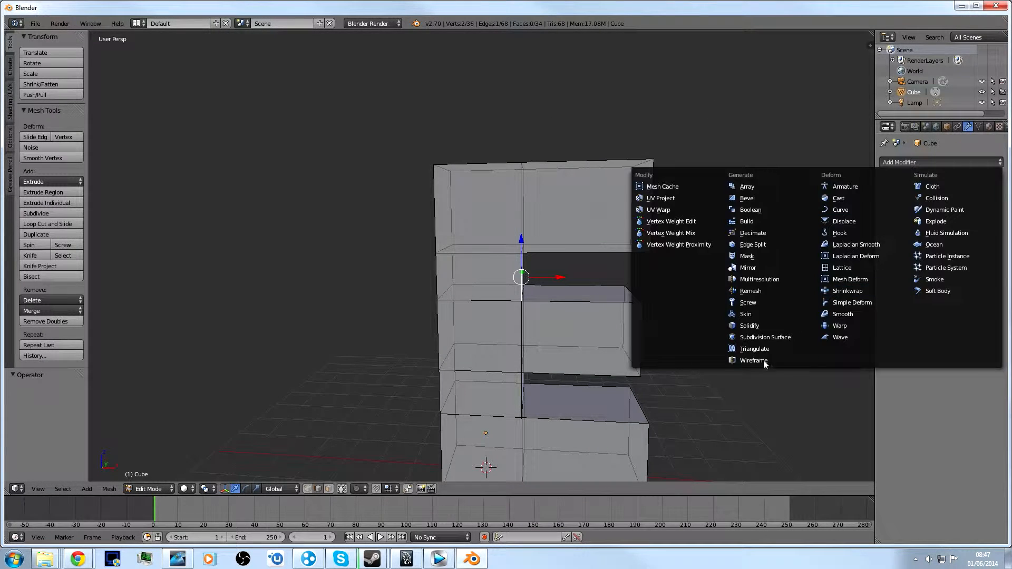
click(759, 199)
click(930, 259)
key(Tab)
key(Tab)
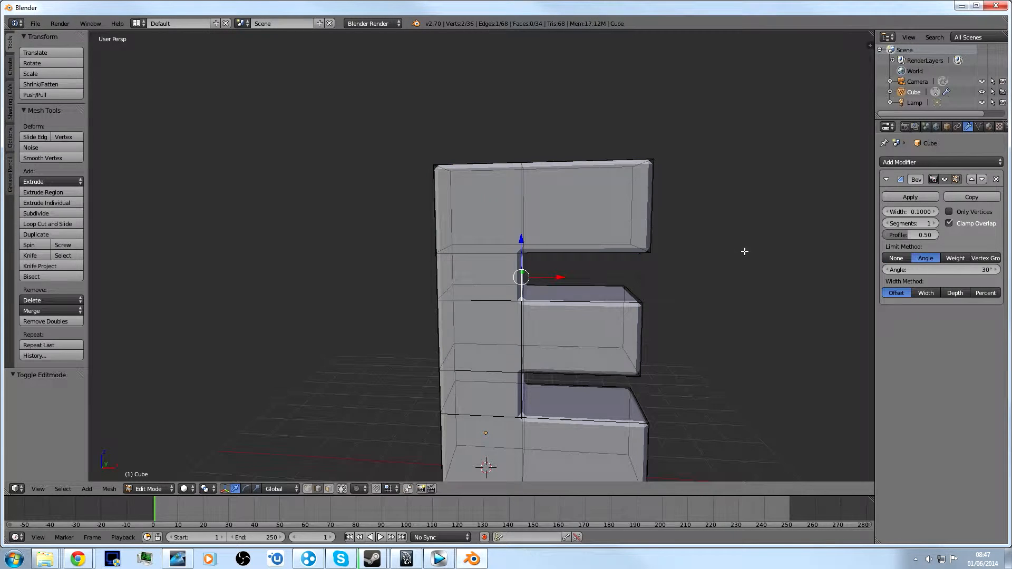
Step: Apply the angle-limited bevel in Object Mode and check the letter's edges in Edit Mode
click(903, 198)
key(Tab)
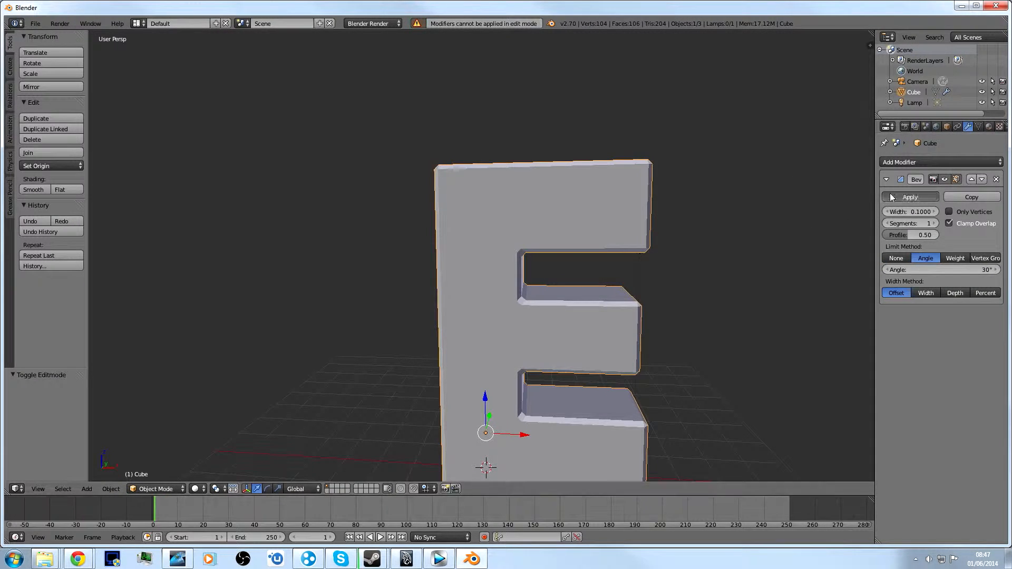
click(911, 197)
key(Tab)
middle_drag(541, 290, 569, 290)
scroll(569, 290, down, 4)
Step: Undo applying the angle-limited bevel and set its width to 0.3040 with 5 segments
key(Tab)
key(ctrl+z)
key(ctrl+z)
key(ctrl+z)
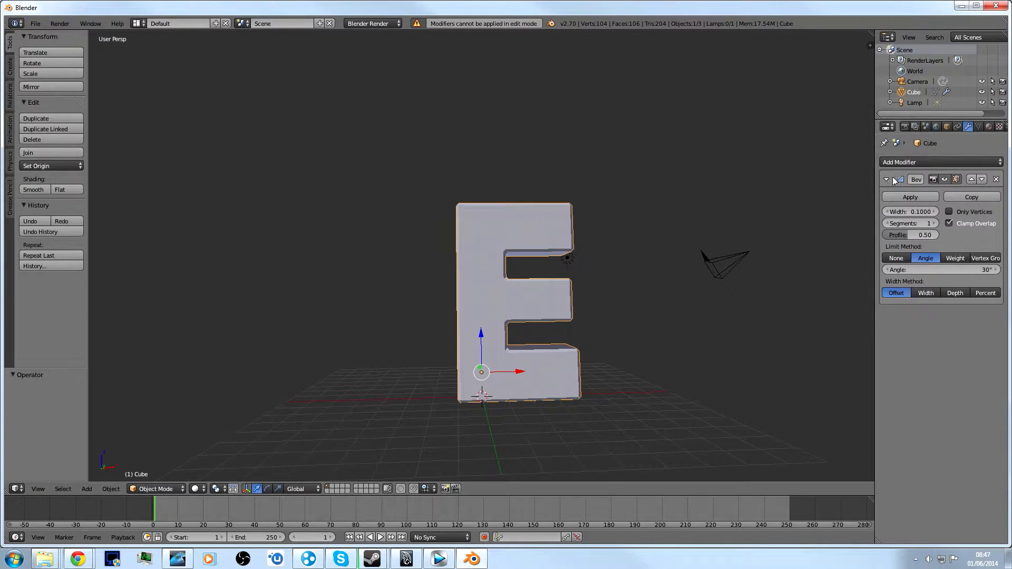
drag(913, 210, 970, 212)
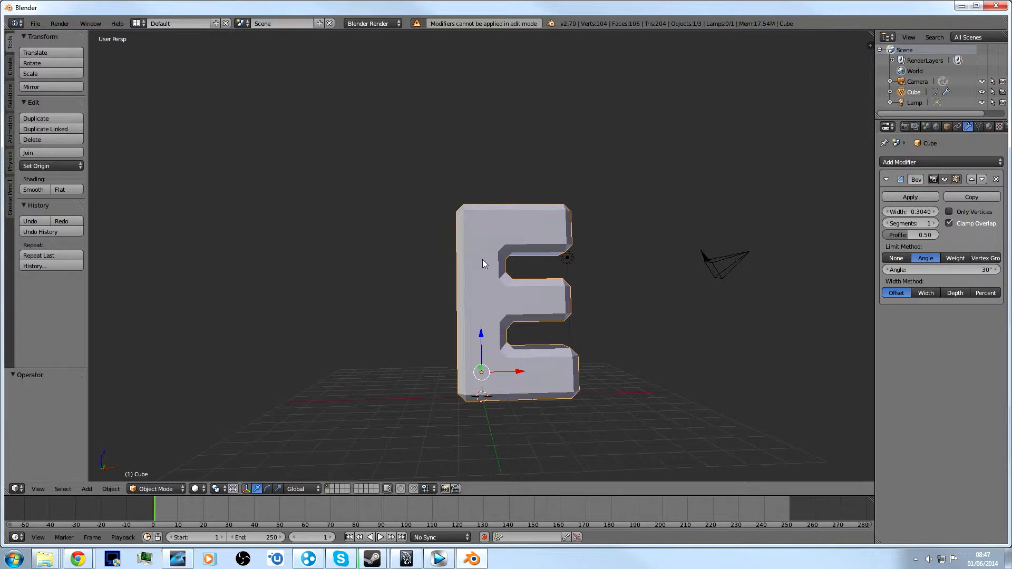
middle_drag(483, 260, 454, 260)
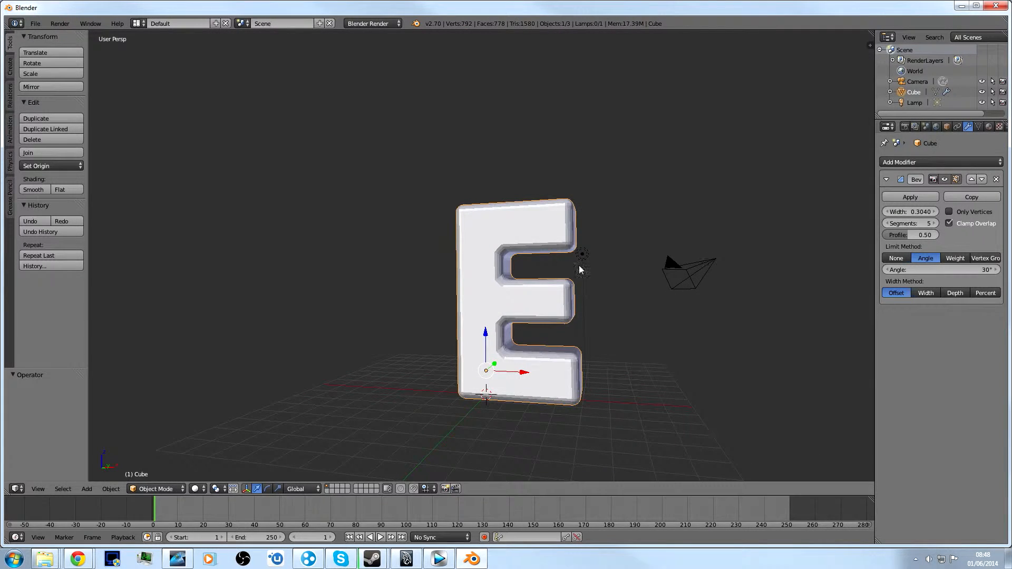
Step: Apply the five-segment bevel and examine the rounded edges in Edit Mode
scroll(558, 271, up, 2)
click(910, 196)
key(Tab)
middle_drag(496, 309, 567, 307)
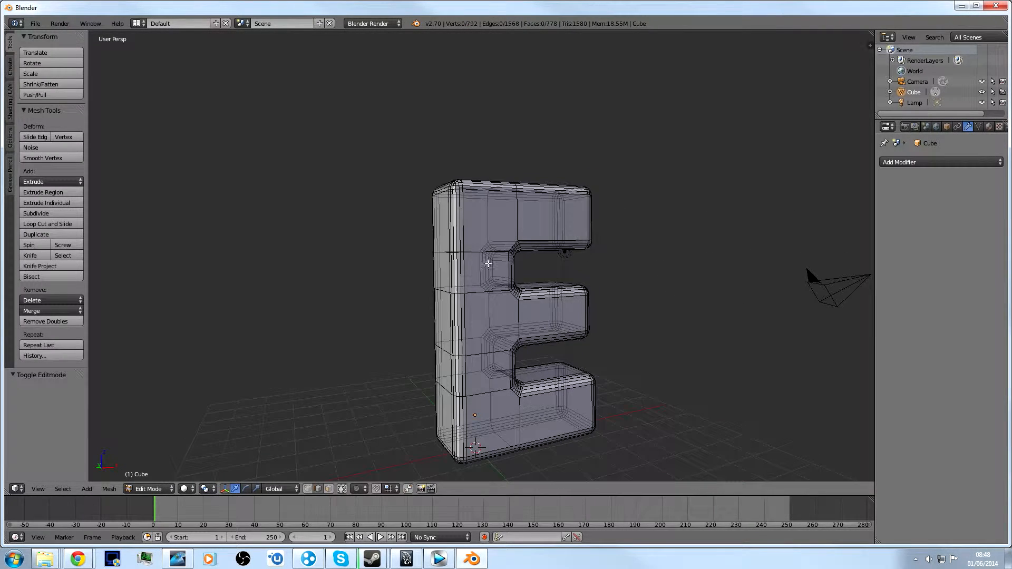
middle_drag(515, 329, 466, 317)
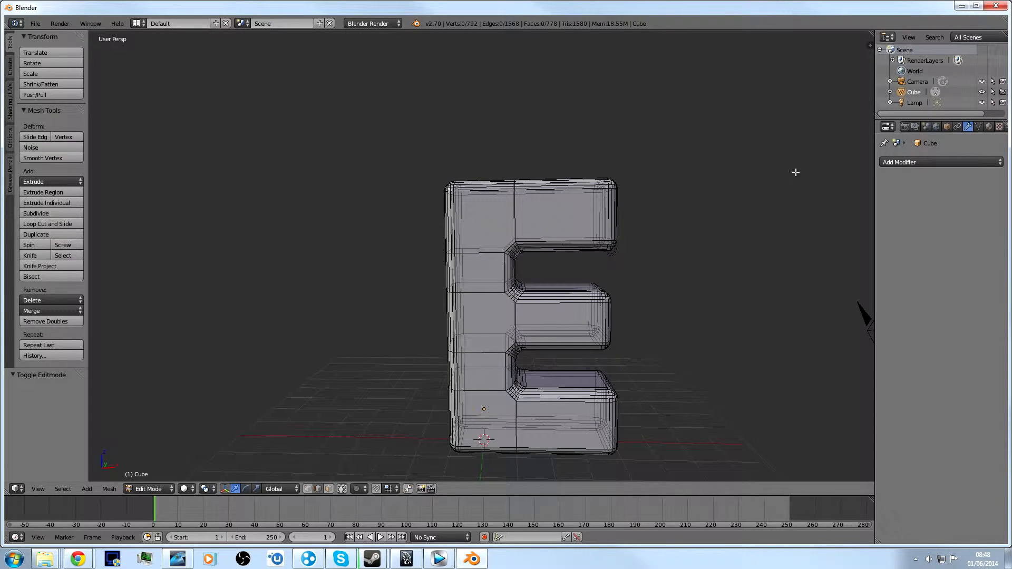
Step: Undo the applied bevel and its segment change, and remove the Bevel modifier from the letter
key(Tab)
key(ctrl+z)
key(ctrl+z)
key(ctrl+z)
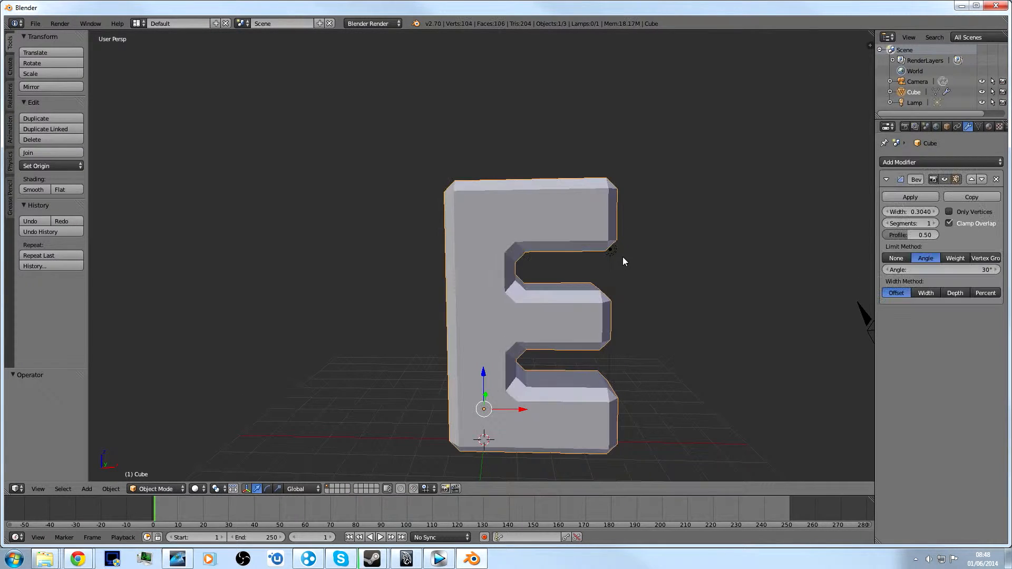
scroll(735, 268, down, 1)
click(997, 180)
Step: Try another modifier and a default Bevel modifier on the letter, undoing each
click(902, 163)
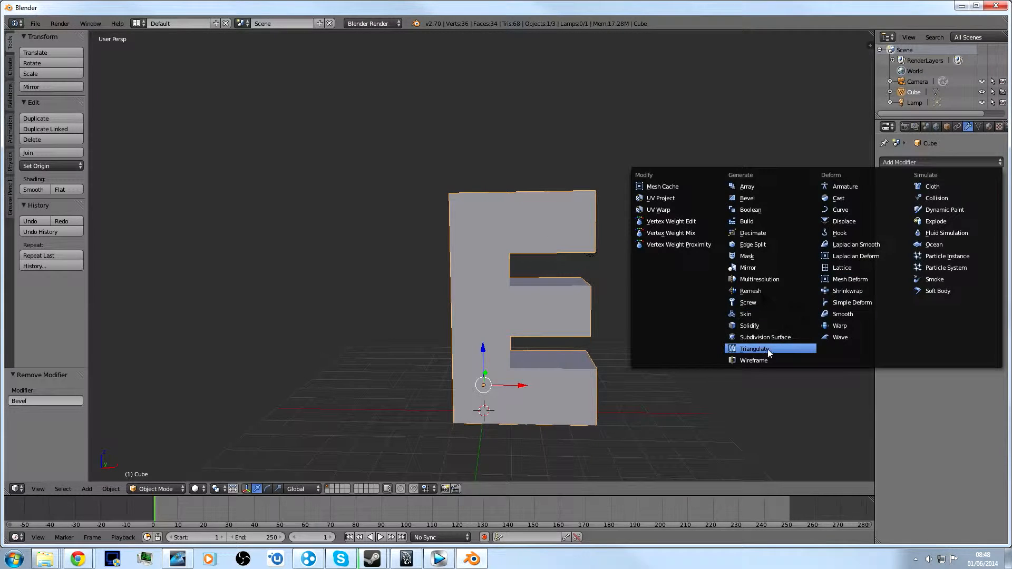
click(770, 331)
click(939, 163)
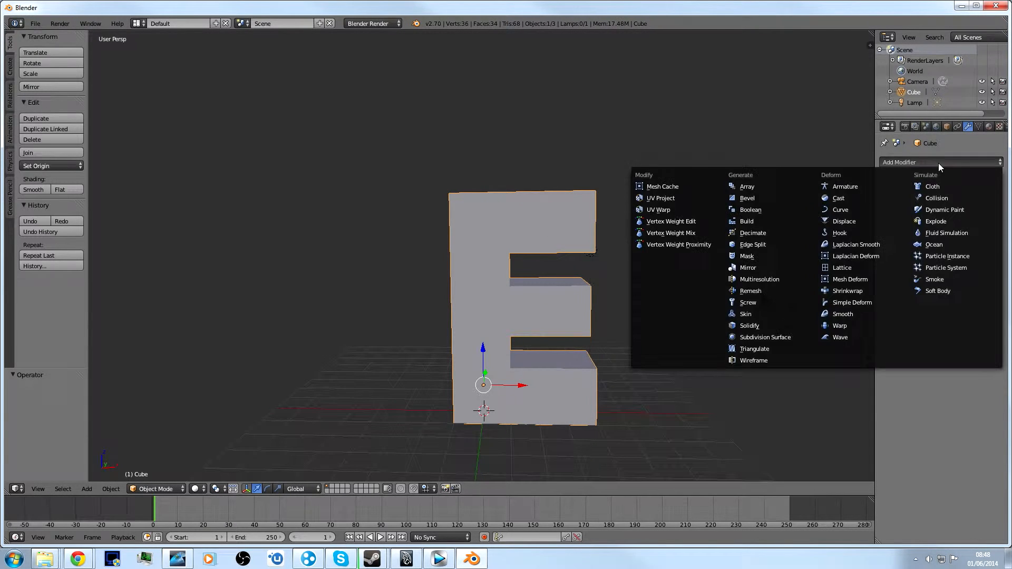
click(780, 200)
middle_drag(780, 210, 470, 299)
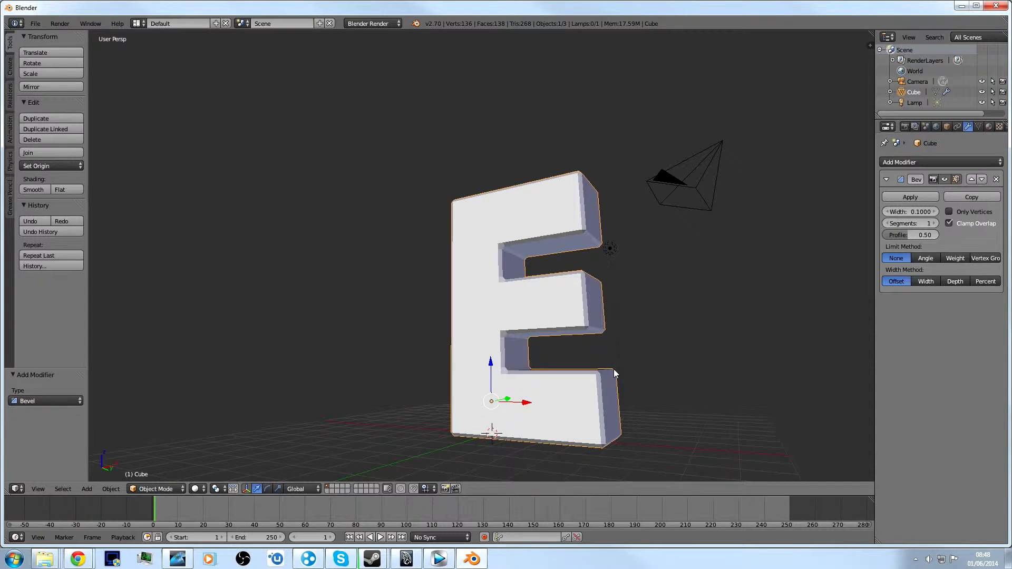
key(ctrl+z)
middle_drag(622, 309, 609, 304)
scroll(537, 356, up, 3)
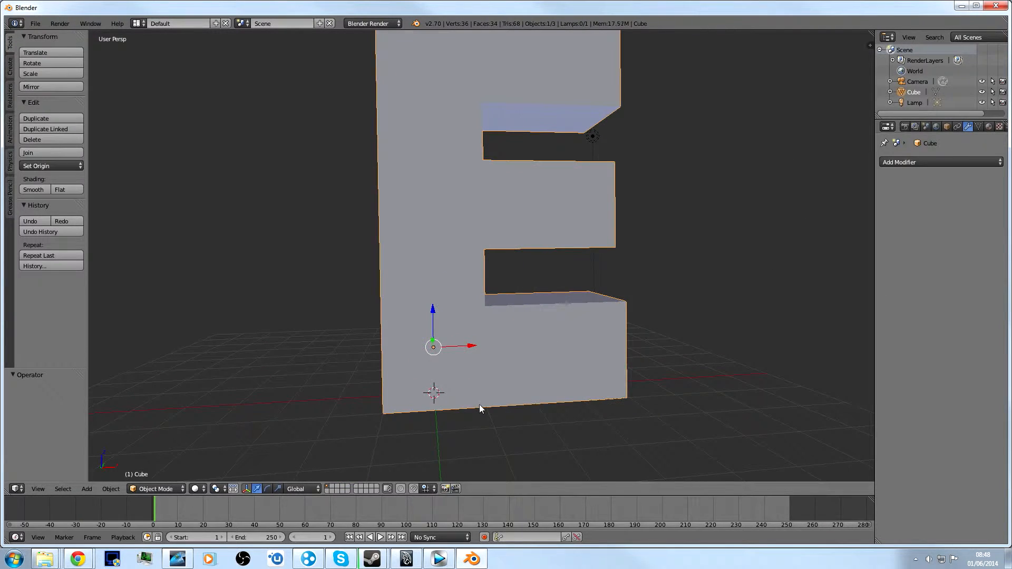
Step: Bevel the letter's bottom front and back edges slightly in Edit Mode and check them in Object Mode
key(Tab)
right_click(477, 407)
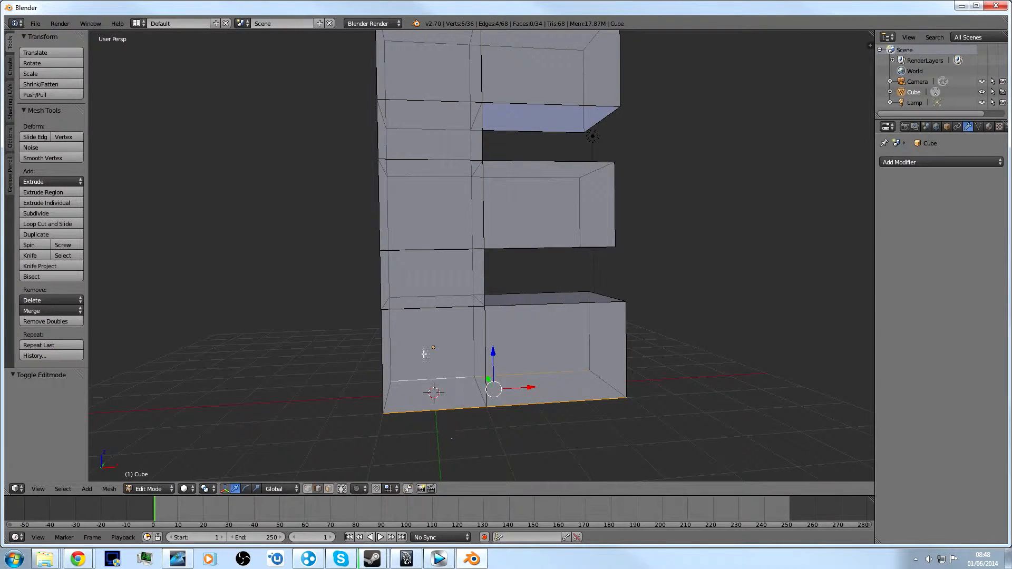
key(space)
text(Beve)
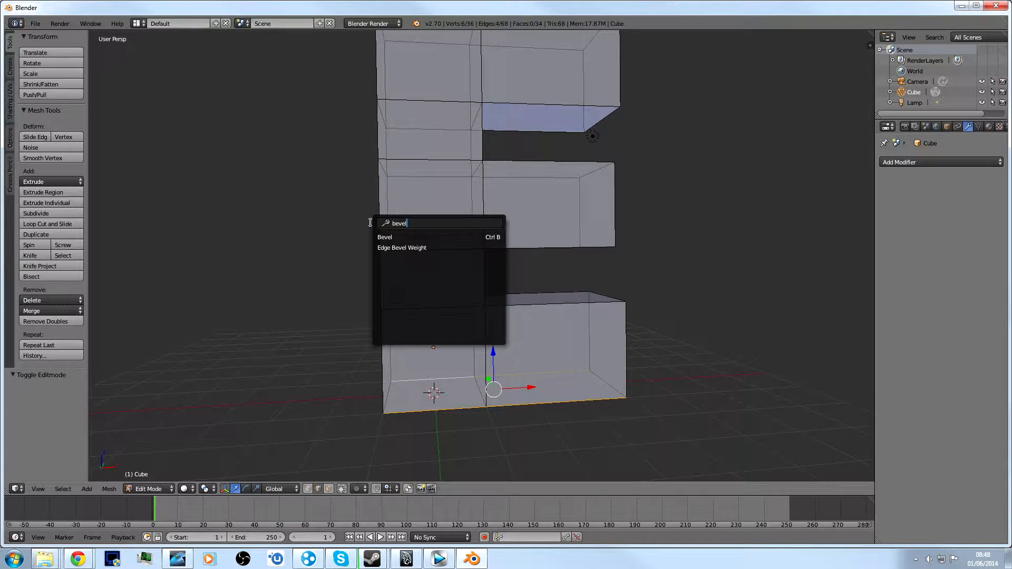
click(457, 237)
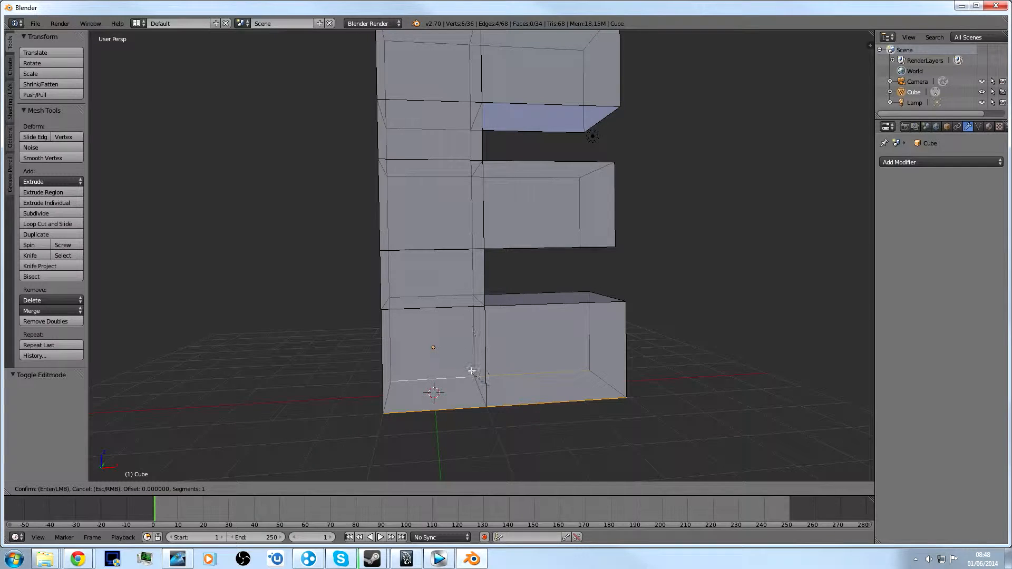
click(355, 301)
key(Tab)
mouse_move(596, 402)
middle_down()
mouse_move(537, 380)
mouse_move(413, 381)
mouse_move(532, 391)
mouse_move(595, 412)
middle_up()
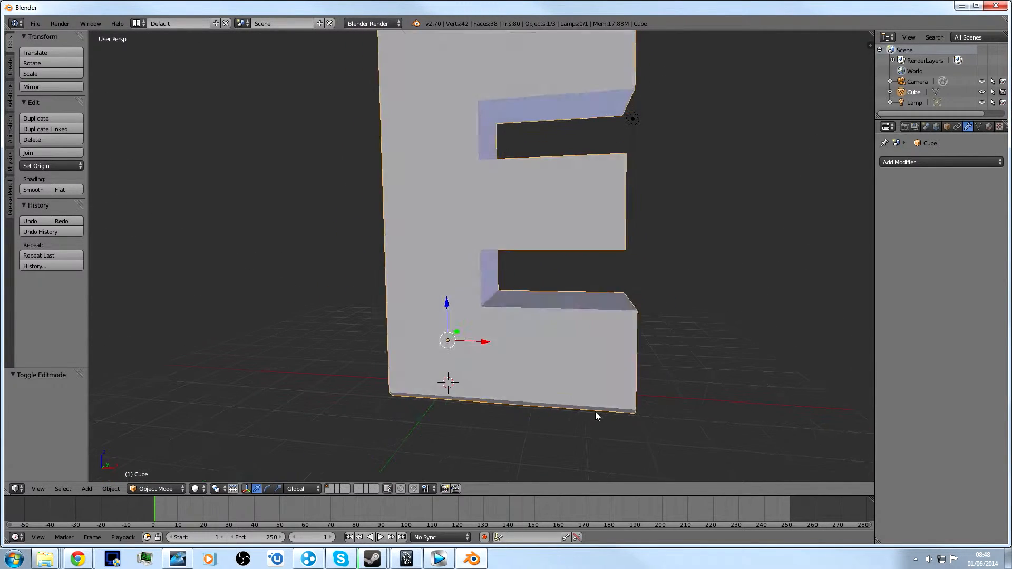
Step: Try beveling the edges along the top of the bottom arm, and undo the edge bevels
key(Tab)
alt+right_click(579, 298)
key(ctrl+b)
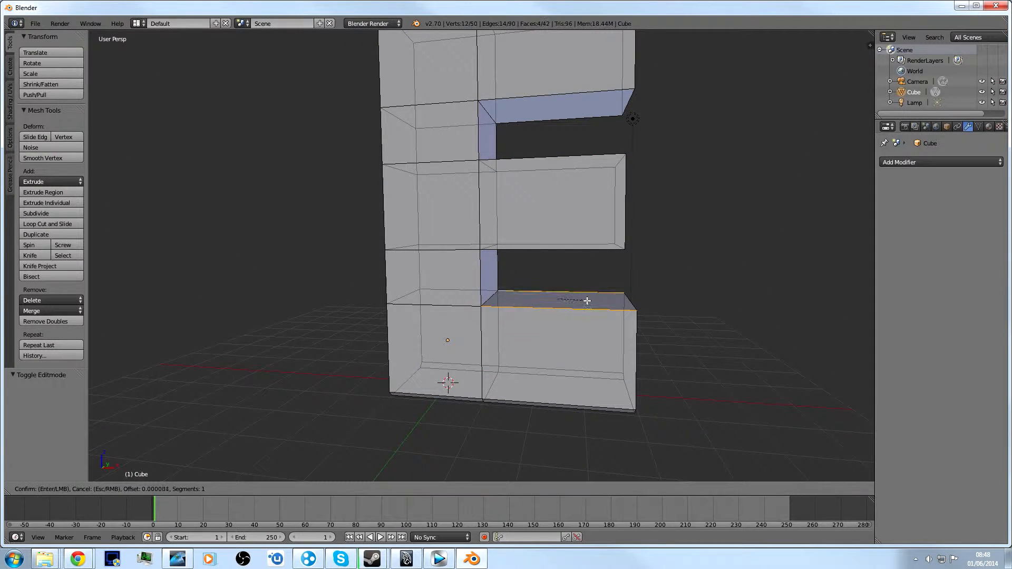
click(593, 299)
key(Tab)
middle_drag(578, 289, 538, 314)
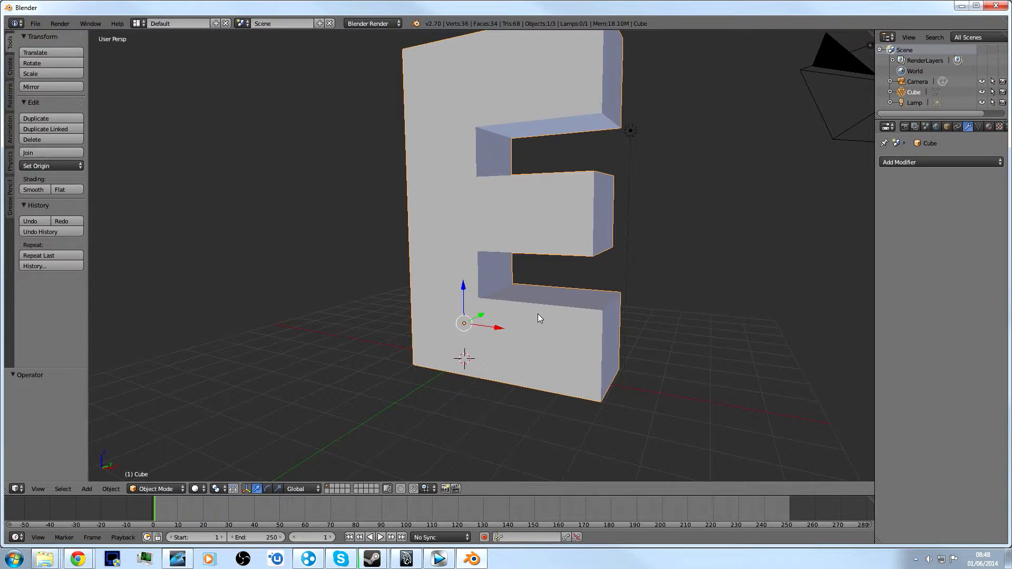
Step: Delete the whole letter object in Object Mode
key(Tab)
middle_drag(568, 357, 572, 334)
key(Tab)
scroll(520, 335, down, 3)
key(x)
click(573, 333)
Step: Add a new cube and, in front orthographic view, move it up 1 unit along Z
key(shift+a)
mouse_move(572, 334)
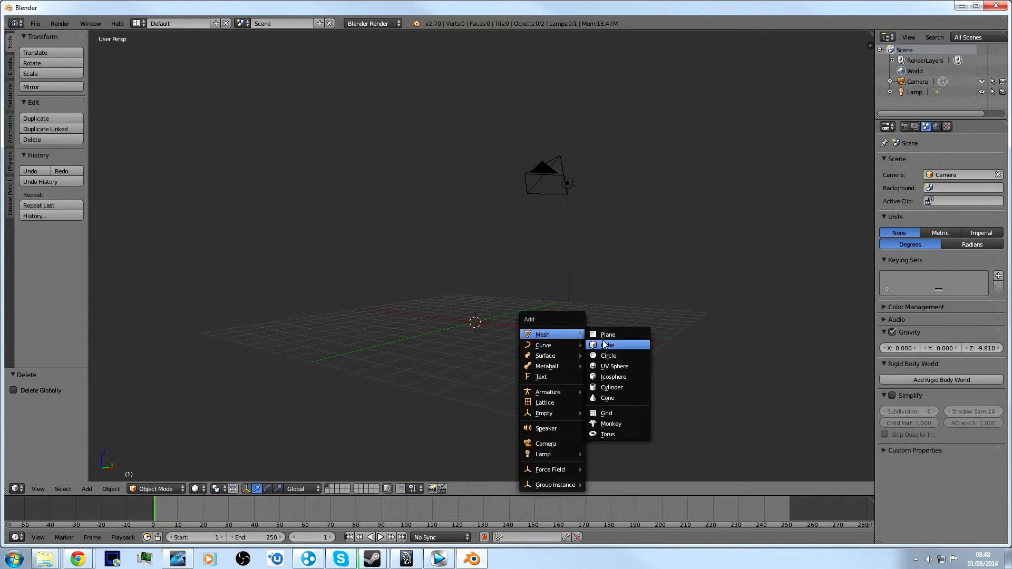
click(598, 345)
key(KP_1)
key(KP_5)
key(g)
key(z)
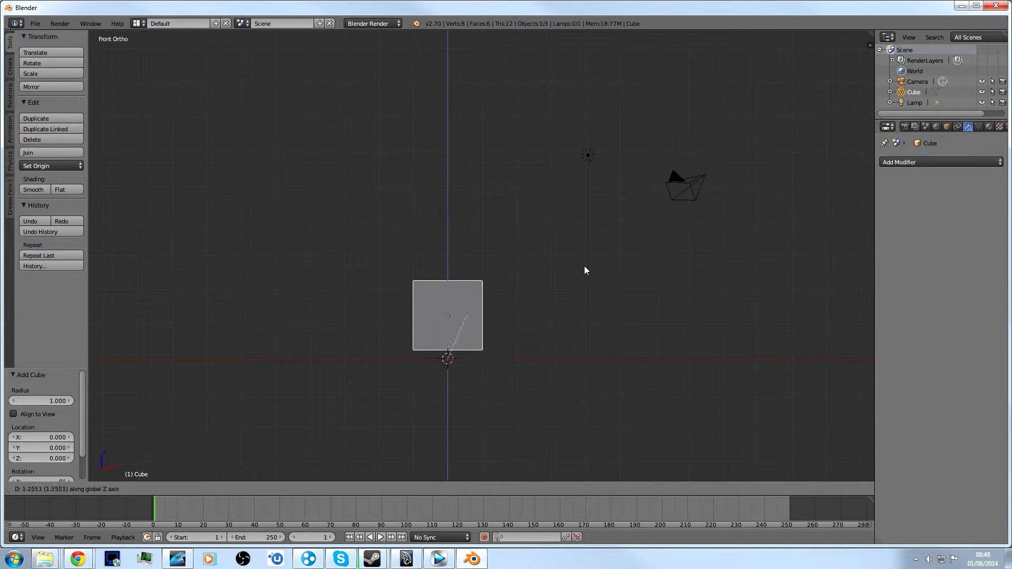
key(Return)
shift+middle_drag(546, 329, 596, 273)
scroll(566, 269, up, 3)
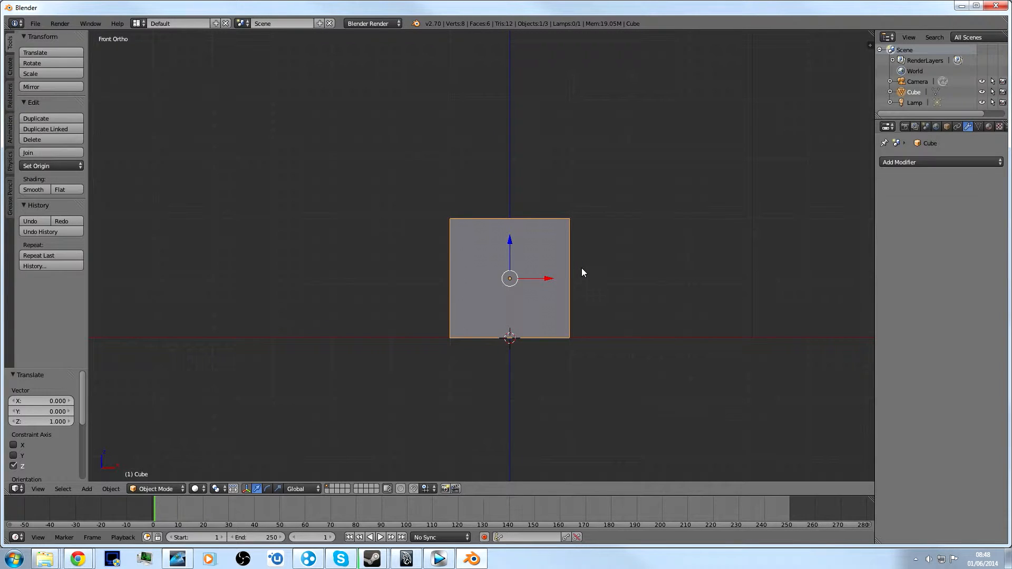
Step: Scale the cube by about -0.19 along Y and again to roughly half, forming a thin upright slab
middle_drag(601, 269, 549, 320)
key(s)
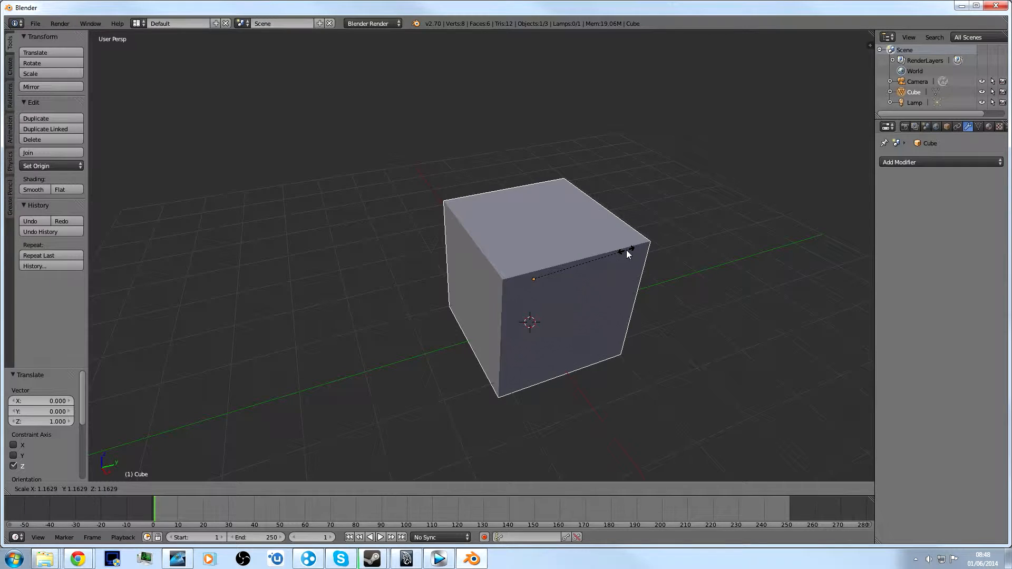
key(z)
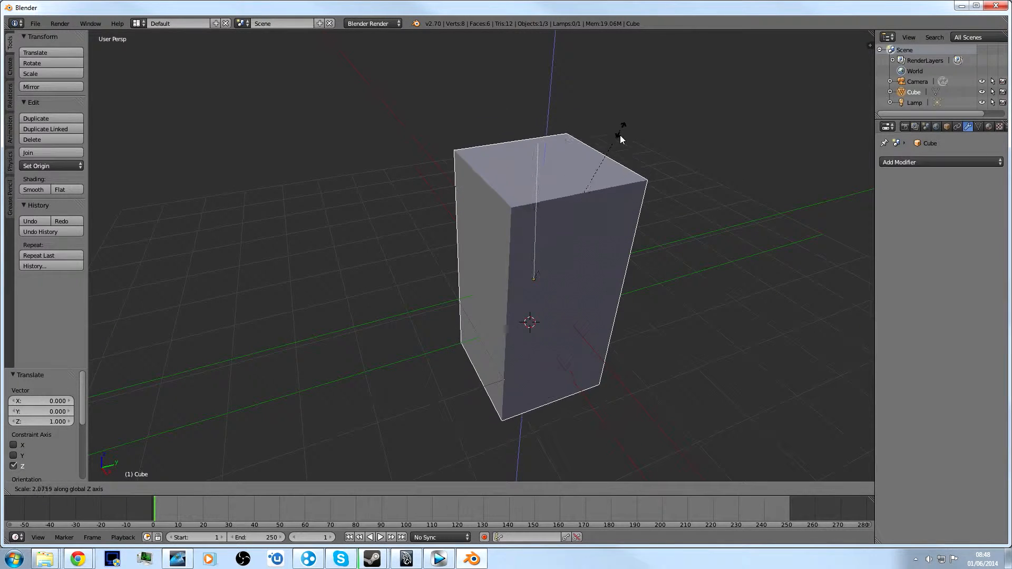
key(y)
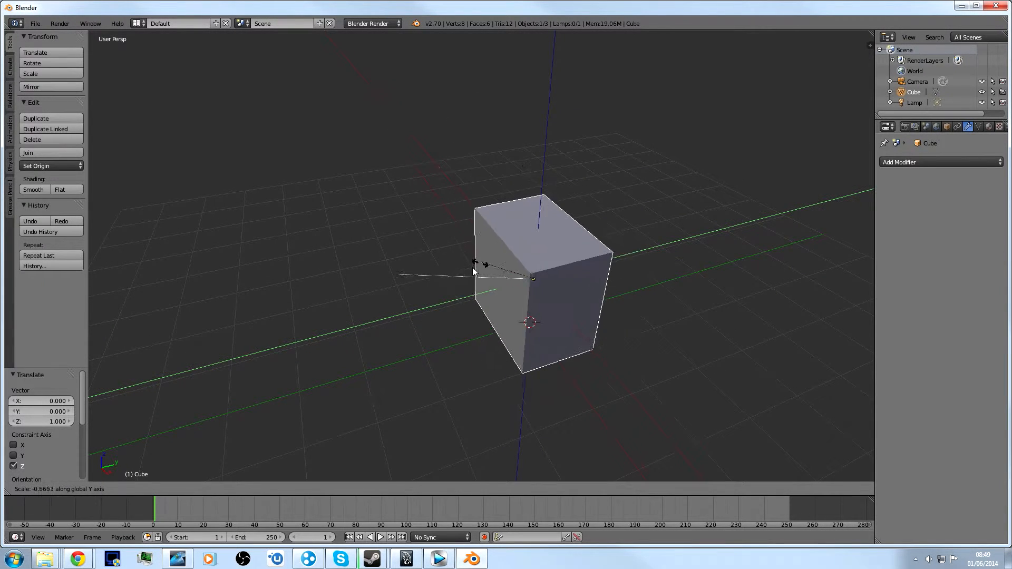
click(525, 266)
key(s)
key(y)
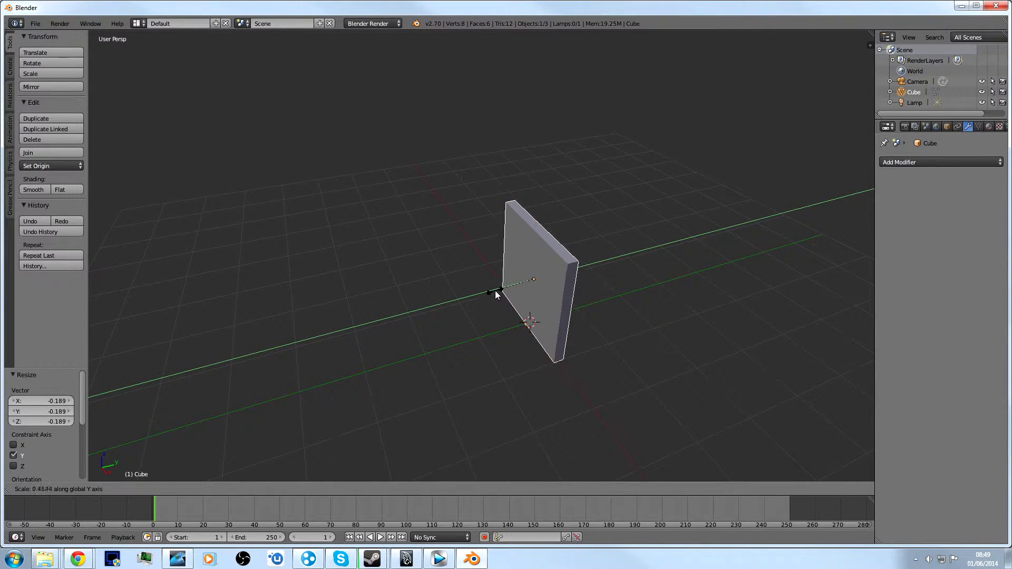
click(495, 290)
Step: Widen the slab by about 1.54 along X and scale it to about 0.94 along Z
middle_drag(495, 291, 643, 280)
key(s)
key(x)
click(721, 269)
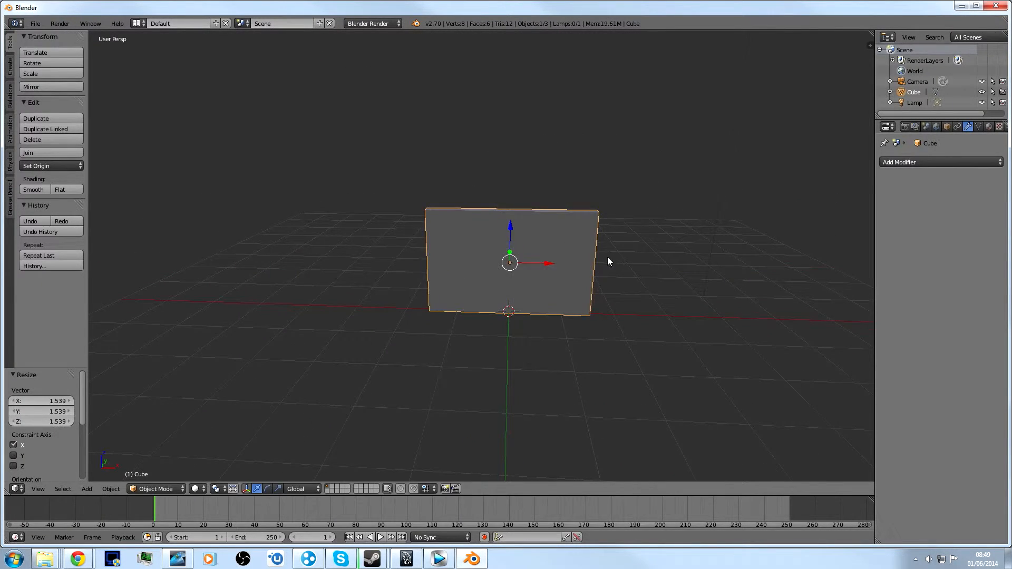
key(s)
key(z)
click(550, 233)
Step: Raise the slab about 1 unit along the Z axis
middle_drag(551, 233, 632, 237)
key(g)
key(z)
click(571, 193)
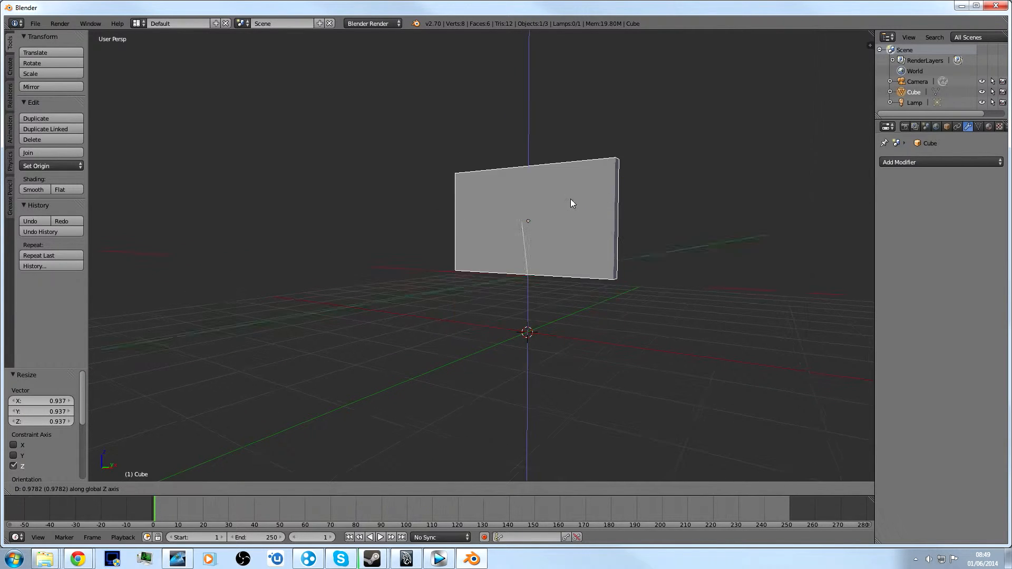
scroll(579, 241, up, 4)
Step: In Edit Mode, extrude the slab's front face in place and scale it inward to start a screen border
key(Tab)
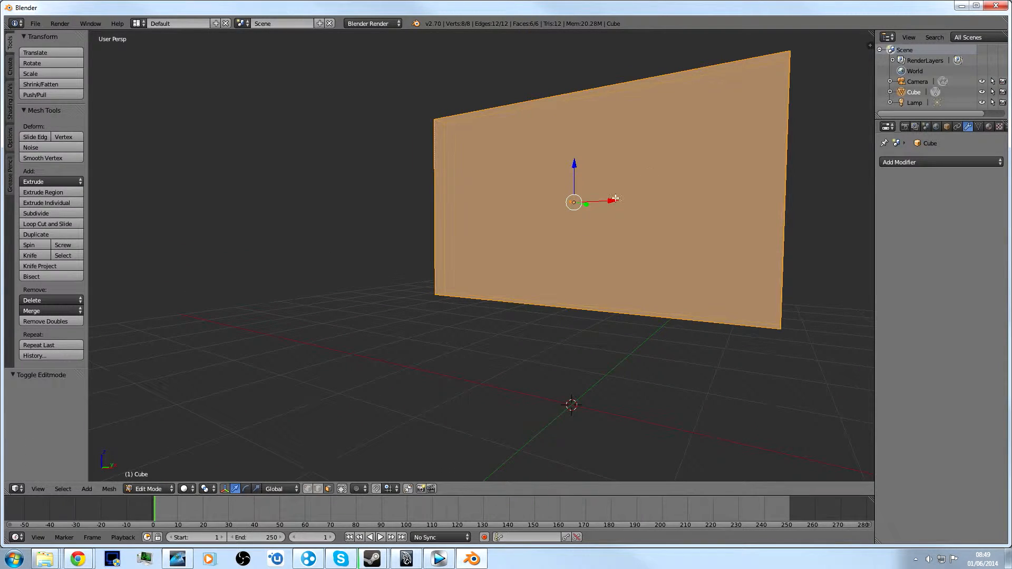
right_click(615, 199)
middle_drag(615, 199, 570, 282)
key(e)
right_click(743, 176)
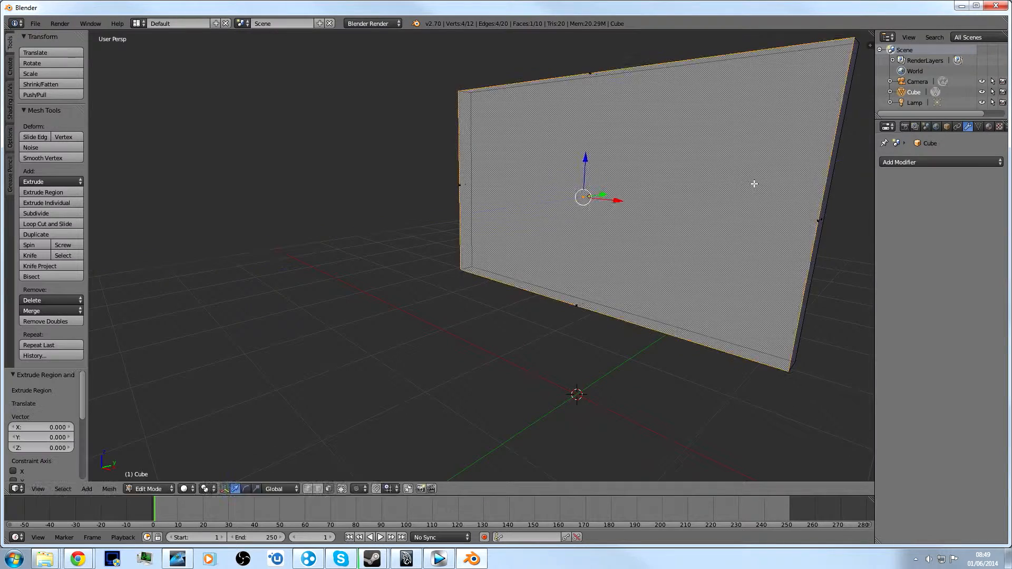
key(s)
click(651, 76)
Step: Fit the inner screen face by scaling it to about 0.92 along Z and moving it up about 0.093
key(s)
key(z)
click(650, 81)
key(s)
middle_click(626, 91)
click(626, 92)
key(g)
middle_drag(628, 99, 629, 86)
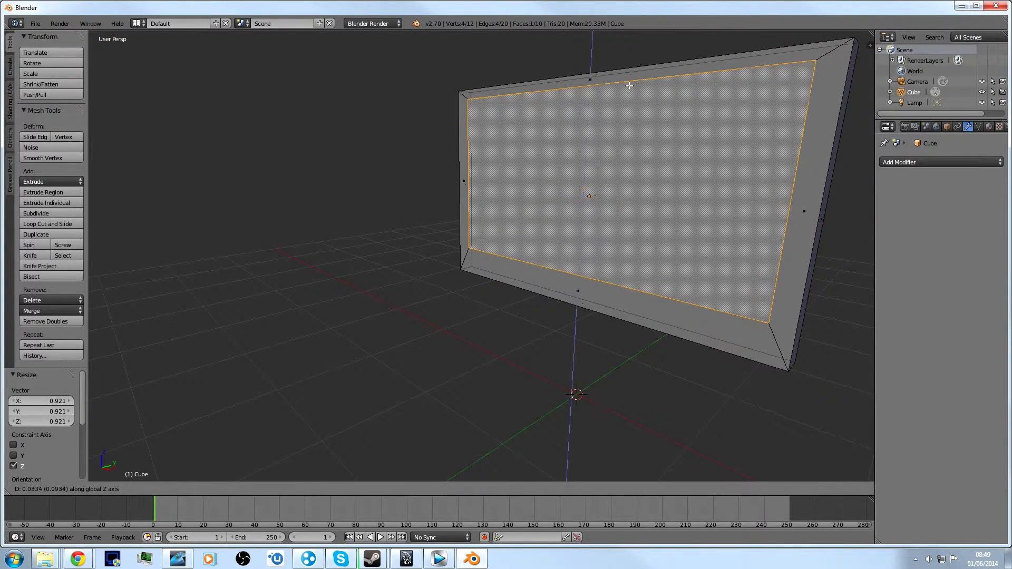
click(629, 86)
Step: Recess the screen by extruding its face inward about 0.021, shrinking it to about 0.96 and extruding it again
middle_drag(658, 285, 569, 271)
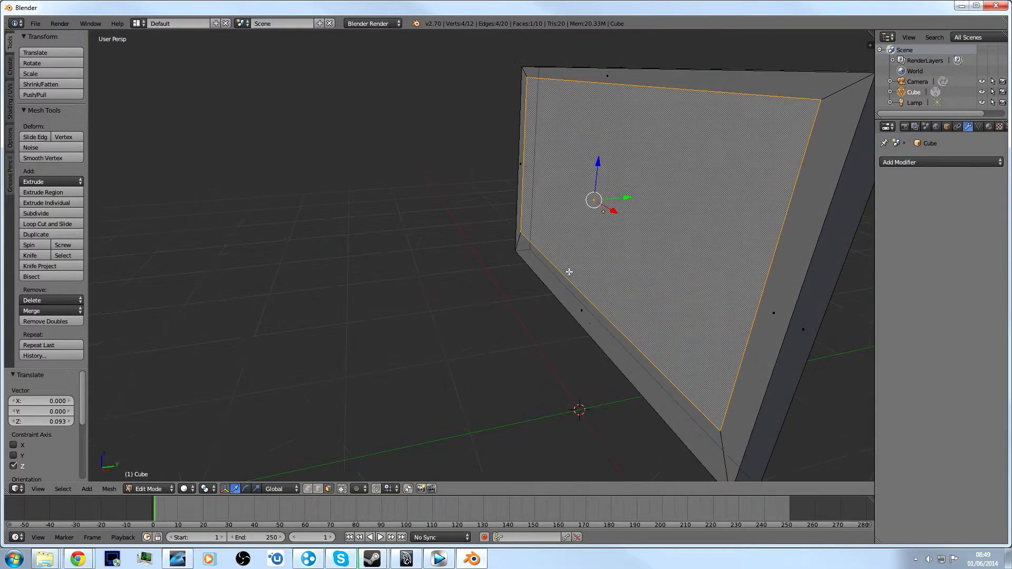
key(e)
click(542, 244)
key(s)
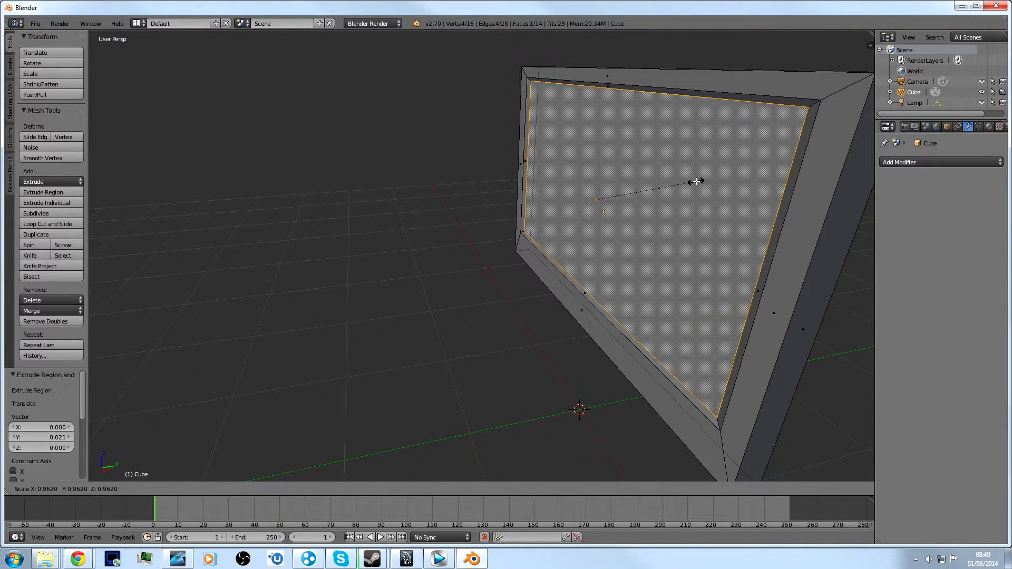
click(697, 181)
key(e)
click(699, 181)
key(Tab)
middle_drag(612, 191, 516, 251)
Step: Try extruding the slab's back face in place and shrinking it to roughly a third of its size
key(Tab)
key(e)
right_click(539, 245)
key(ctrl+z)
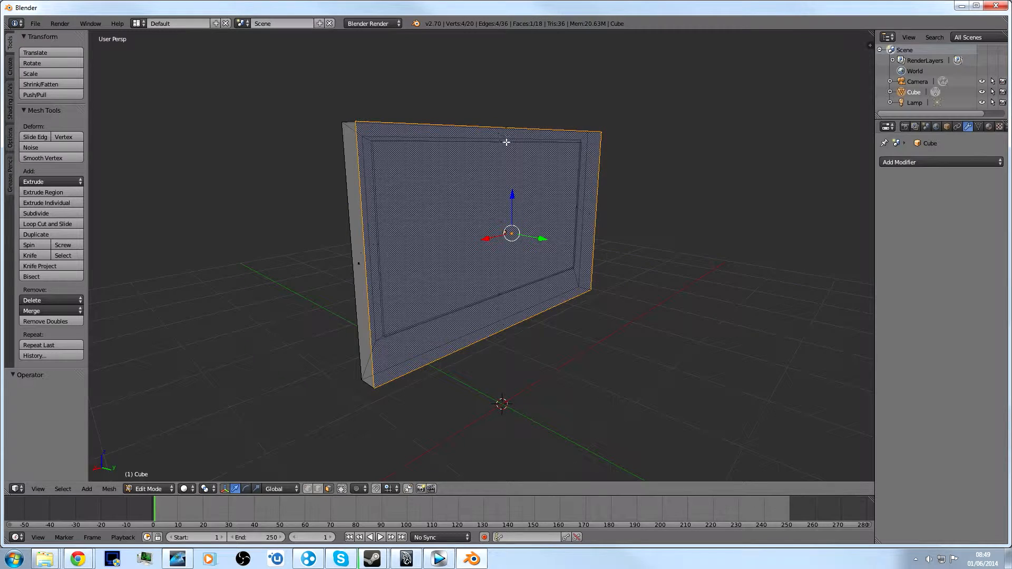
key(e)
right_click(535, 248)
key(s)
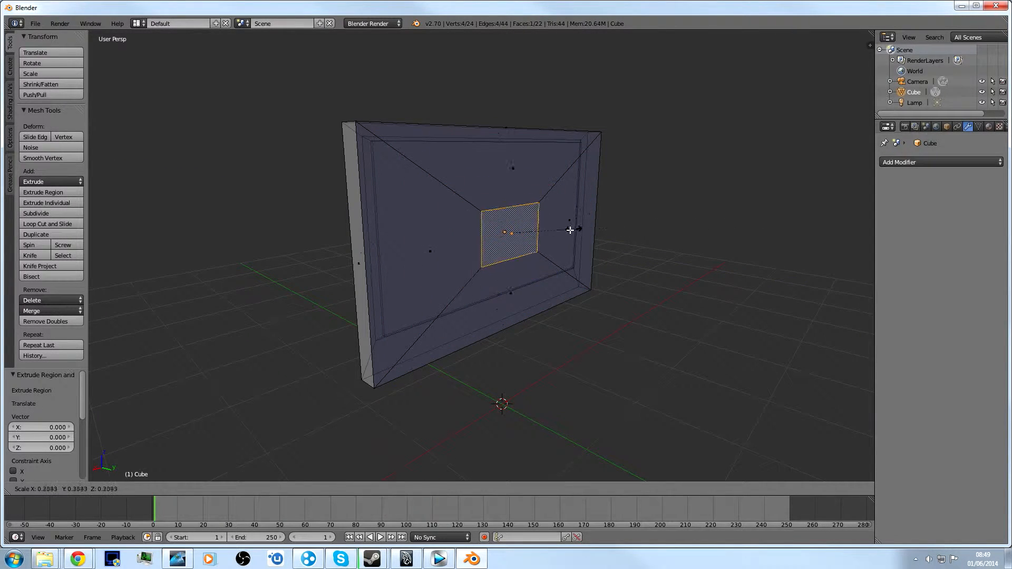
click(567, 231)
Step: Extrude the small back face outward in two sections, the second about 0.30 deep, and extrude its underside down as a neck
key(e)
click(579, 232)
key(e)
click(606, 237)
scroll(548, 276, up, 1)
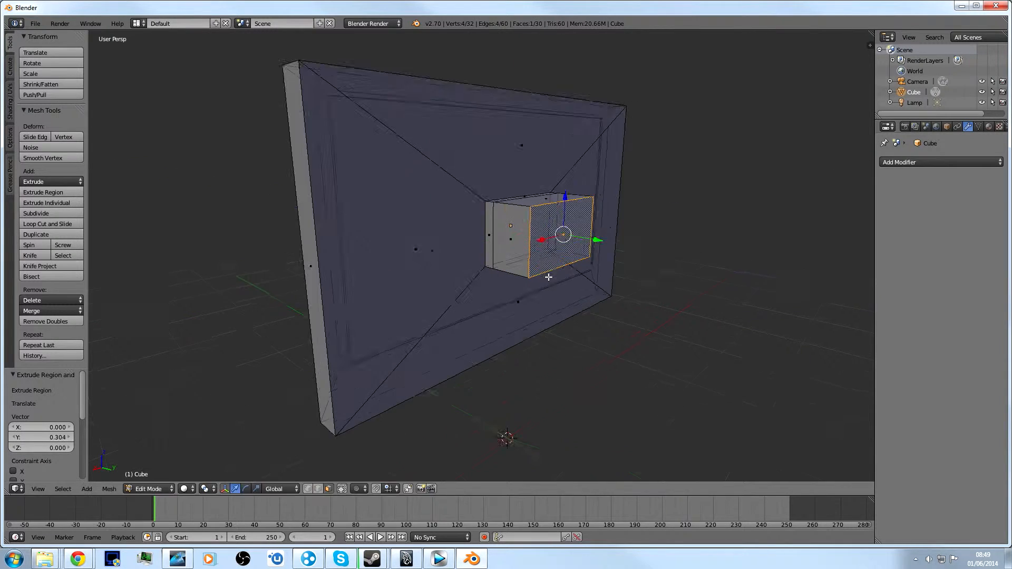
middle_drag(547, 277, 555, 249)
right_click(565, 216)
key(e)
right_click(573, 354)
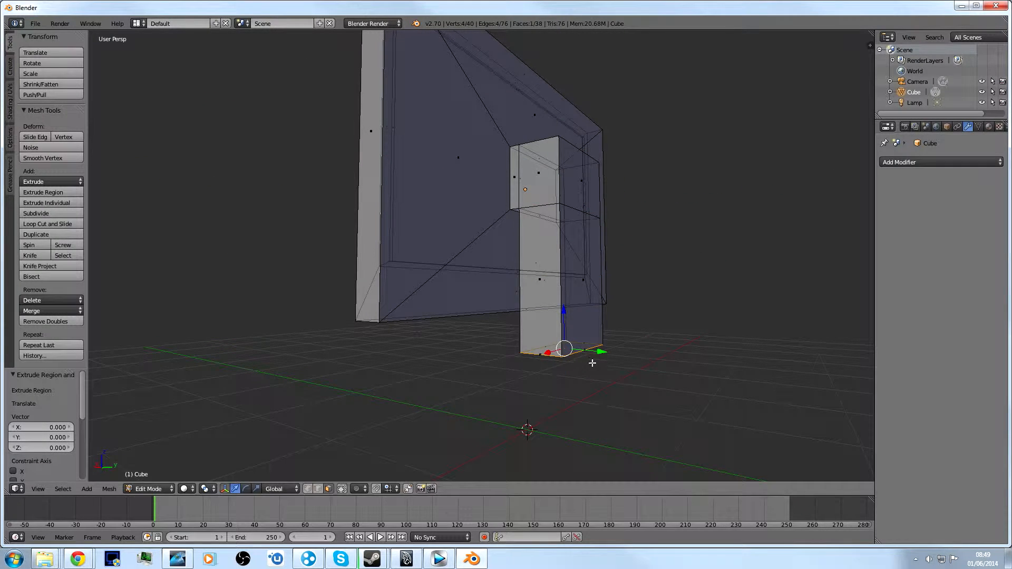
Step: Flare the neck's bottom face outward, lower it about 0.053 along Z, and extrude it down into a base
key(s)
click(706, 375)
key(g)
key(z)
click(706, 383)
key(e)
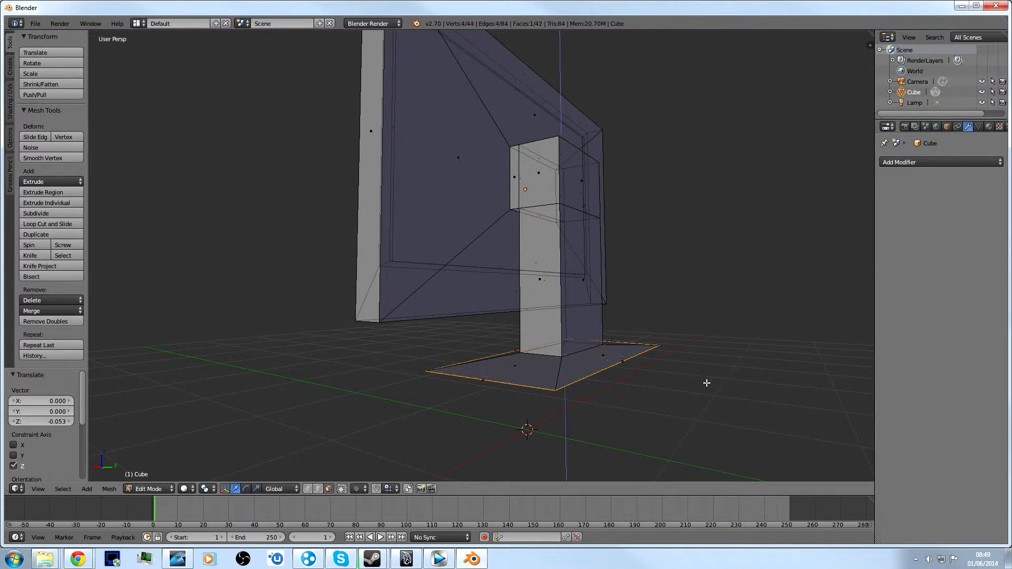
click(707, 400)
Step: Check the stand in Object Mode, and undo the base, neck and back block in Edit Mode
key(Tab)
middle_drag(520, 377, 425, 360)
key(Tab)
key(ctrl+z)
key(ctrl+z)
key(ctrl+z)
key(ctrl+z)
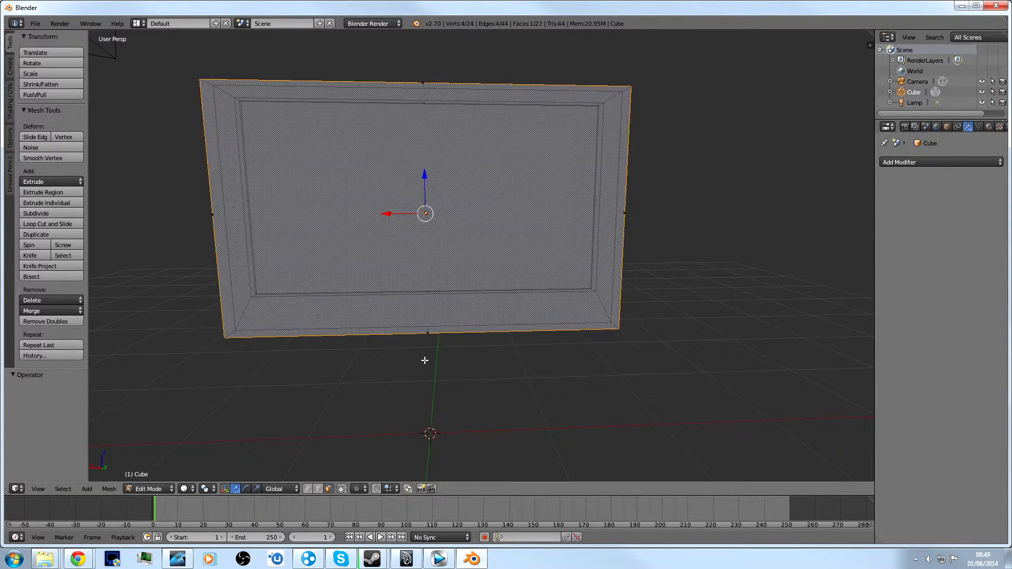
Step: Divide the slab into thirds with two vertical and two horizontal loop cuts
key(ctrl+r)
scroll(430, 86, up, 1)
click(430, 86)
right_click(430, 86)
key(ctrl+r)
click(608, 173)
right_click(607, 173)
key(ctrl+z)
key(ctrl+r)
scroll(609, 173, up, 1)
click(608, 173)
right_click(609, 173)
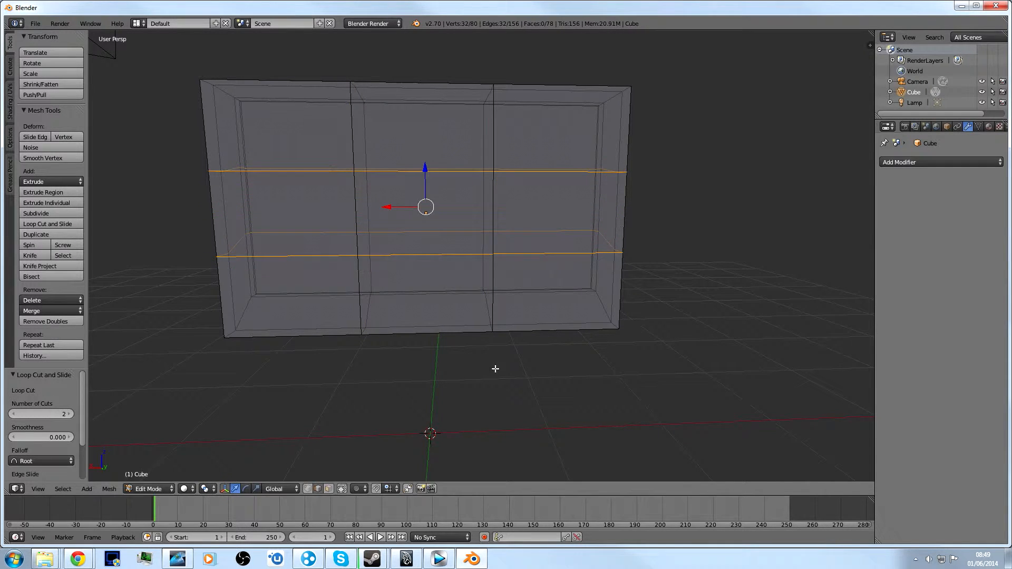
Step: In face selection mode, select the centre face of the slab's back and extrude it outward
click(340, 488)
right_click(430, 209)
middle_drag(430, 208, 513, 237)
key(e)
click(590, 264)
Step: Extrude the block's underside down as a neck, scale its end by about 2.37, and extrude it into a base
middle_drag(590, 265, 558, 211)
right_click(559, 208)
key(e)
click(562, 356)
key(s)
click(583, 382)
key(e)
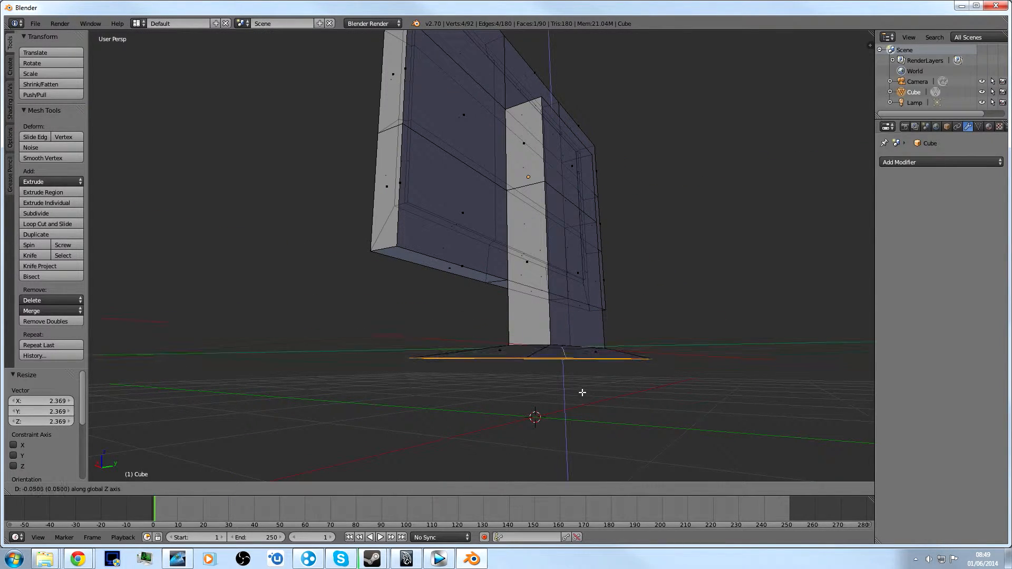
click(583, 412)
Step: Check the new stand in Object Mode, and undo the stand and the loop cuts in Edit Mode
key(Tab)
middle_drag(584, 411, 579, 290)
key(Tab)
key(ctrl+z)
key(ctrl+z)
key(ctrl+z)
key(ctrl+z)
key(ctrl+z)
key(ctrl+z)
key(ctrl+z)
key(ctrl+z)
key(ctrl+z)
key(ctrl+z)
key(ctrl+z)
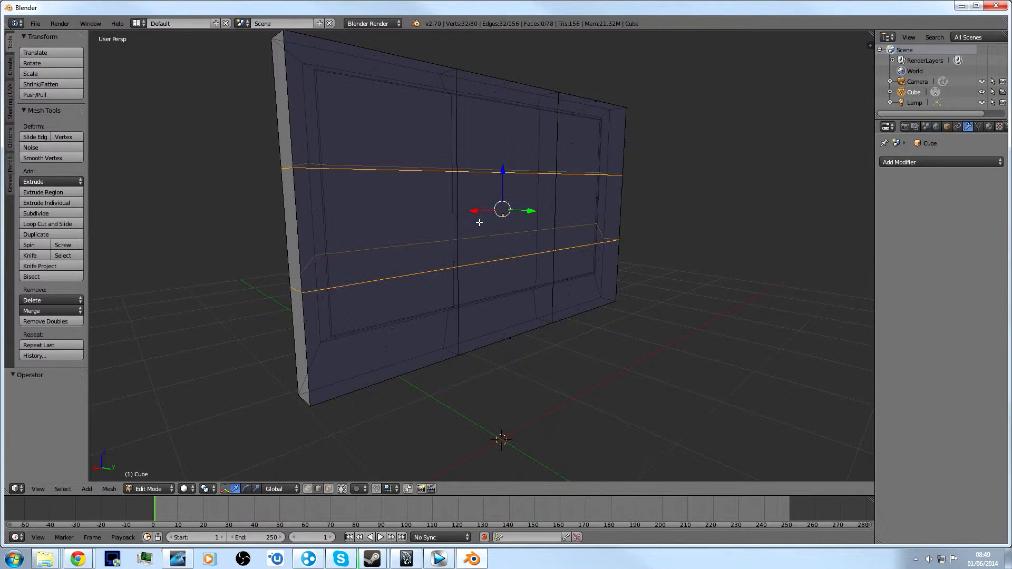
Step: Extrude the monitor's back face in place, shrink it uniformly, and adjust its height by scaling along Z
key(e)
right_click(512, 218)
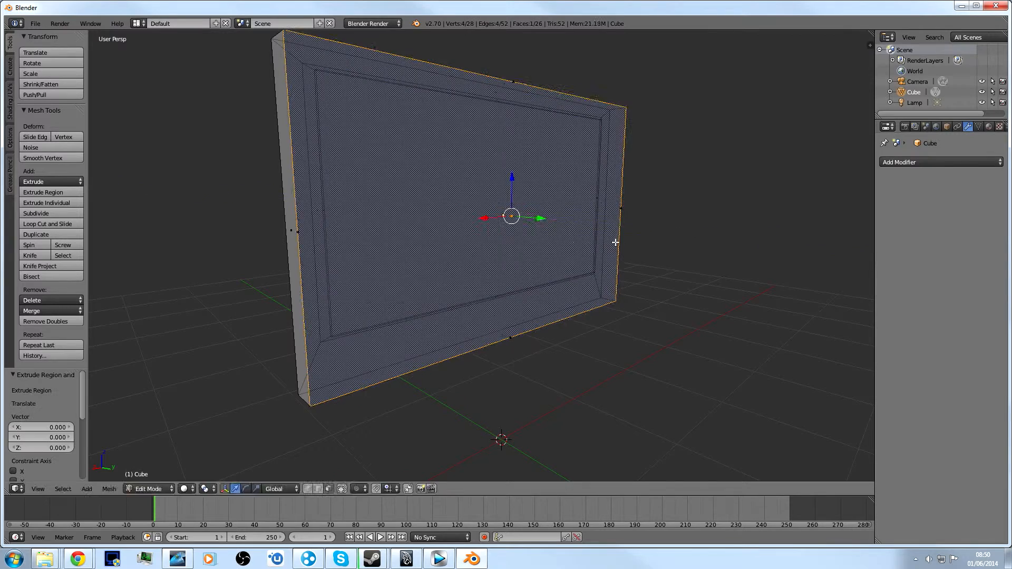
key(s)
click(537, 244)
key(s)
key(z)
click(518, 268)
key(s)
key(y)
right_click(562, 230)
Step: Narrow the inner back face by scaling it along X
middle_drag(680, 235, 622, 245)
key(s)
key(x)
click(580, 252)
Step: Extrude the inner back face outward into a block and extrude its underside down about 0.908 as a neck
scroll(511, 273, up, 1)
middle_drag(511, 273, 589, 261)
key(e)
click(595, 270)
right_click(595, 240)
key(e)
click(591, 392)
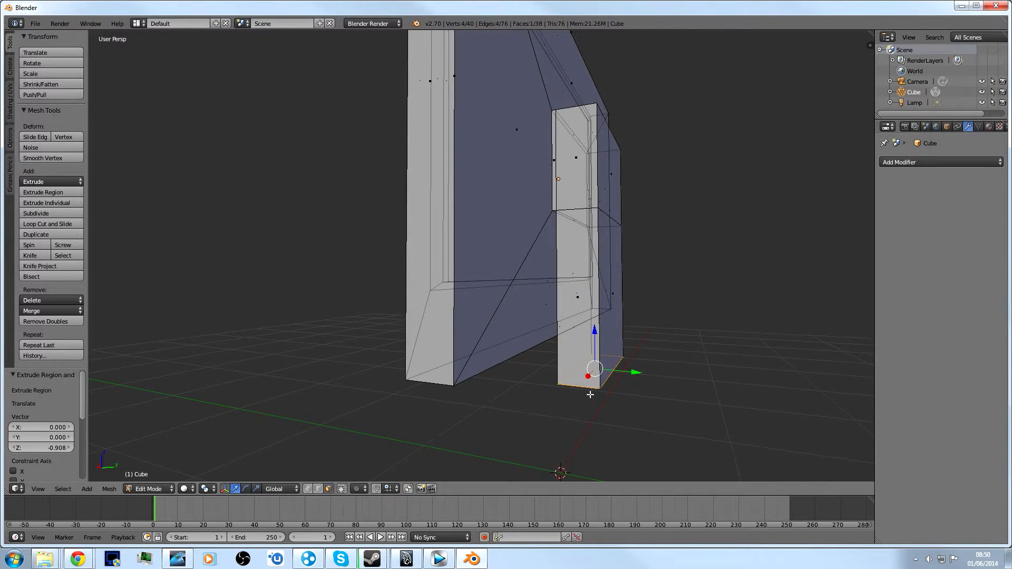
Step: Extrude the neck's bottom face slightly, scale it outward, and extrude it down to form the monitor's base
middle_drag(590, 394, 606, 394)
key(e)
right_click(623, 390)
key(s)
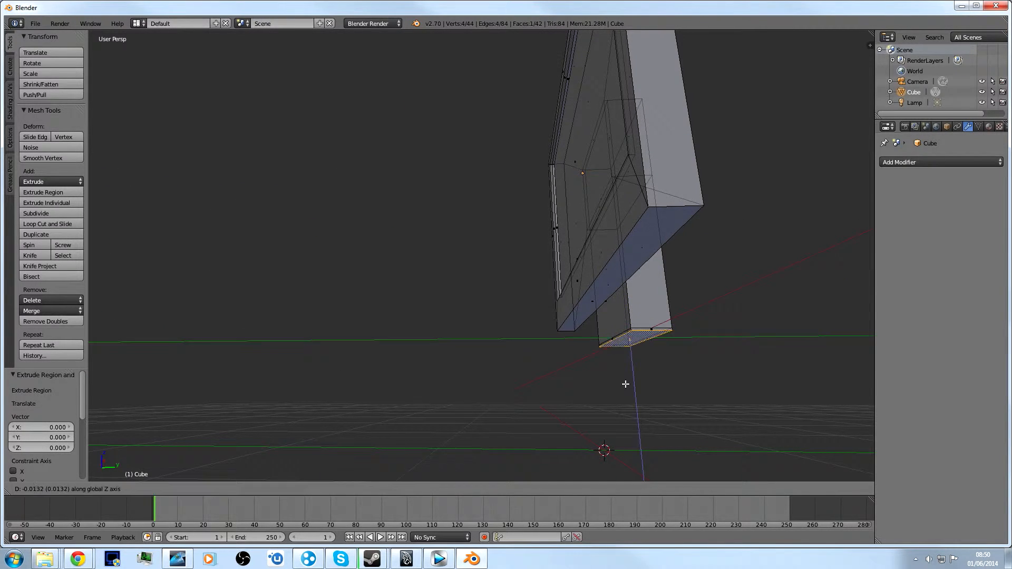
click(626, 383)
key(s)
click(702, 393)
key(e)
click(698, 417)
Step: In Object Mode, move the whole monitor along Z to bring its base down to the grid
key(Tab)
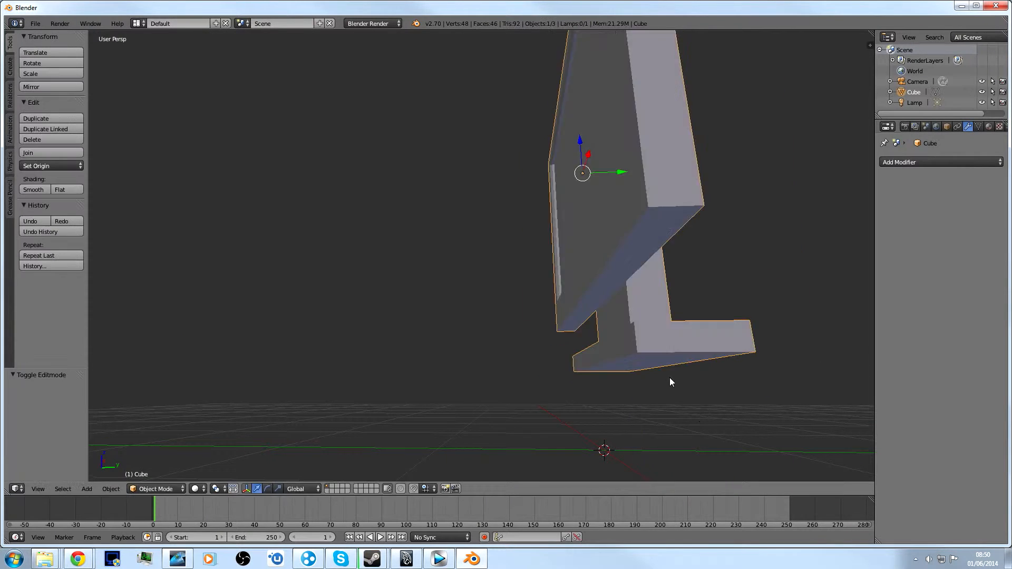
middle_drag(671, 382, 704, 371)
key(g)
key(z)
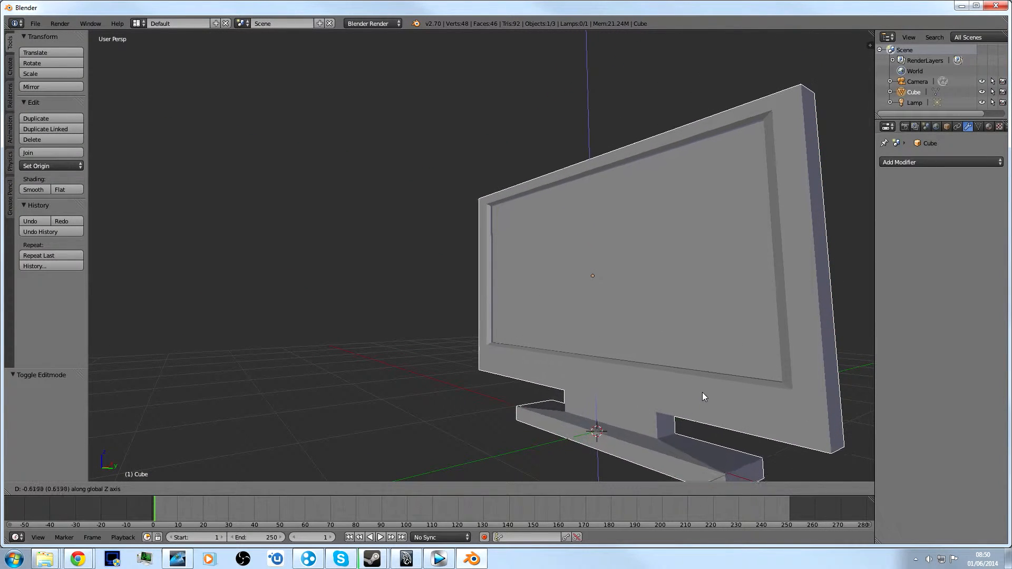
click(699, 346)
middle_drag(624, 266, 674, 273)
key(Tab)
shift+middle_drag(486, 201, 583, 156)
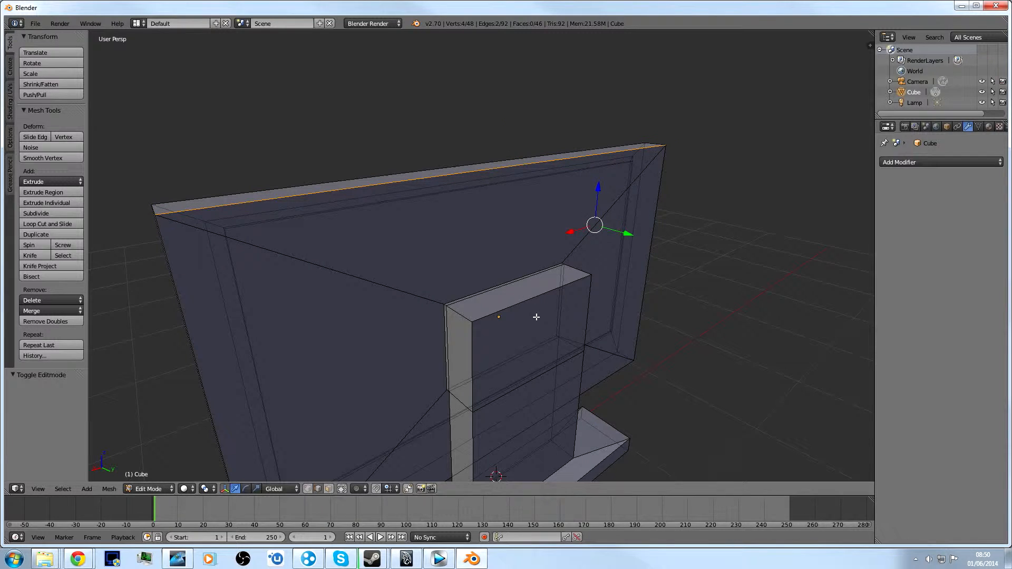
scroll(533, 310, down, 3)
middle_drag(535, 316, 622, 247)
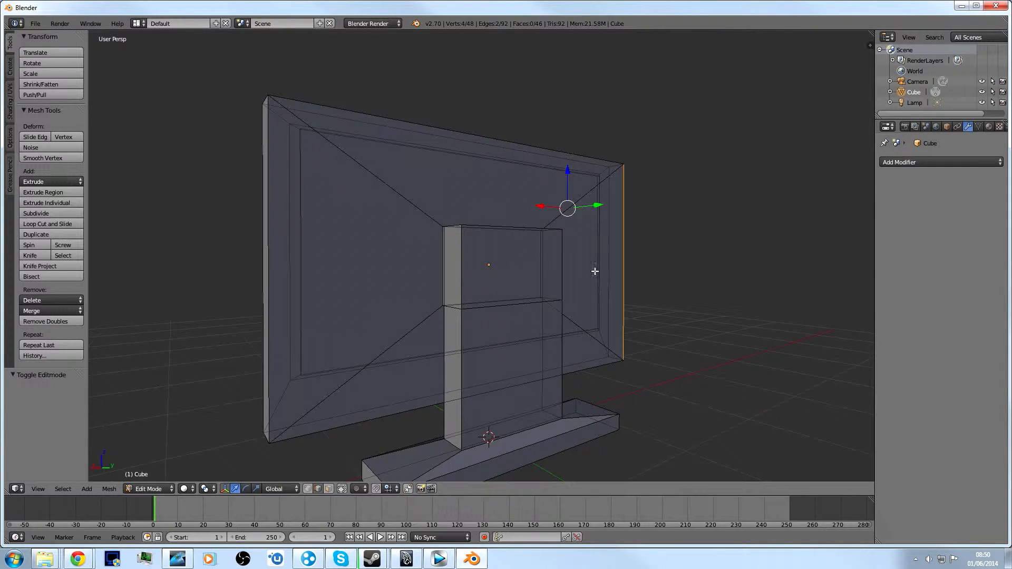
middle_drag(596, 170, 585, 174)
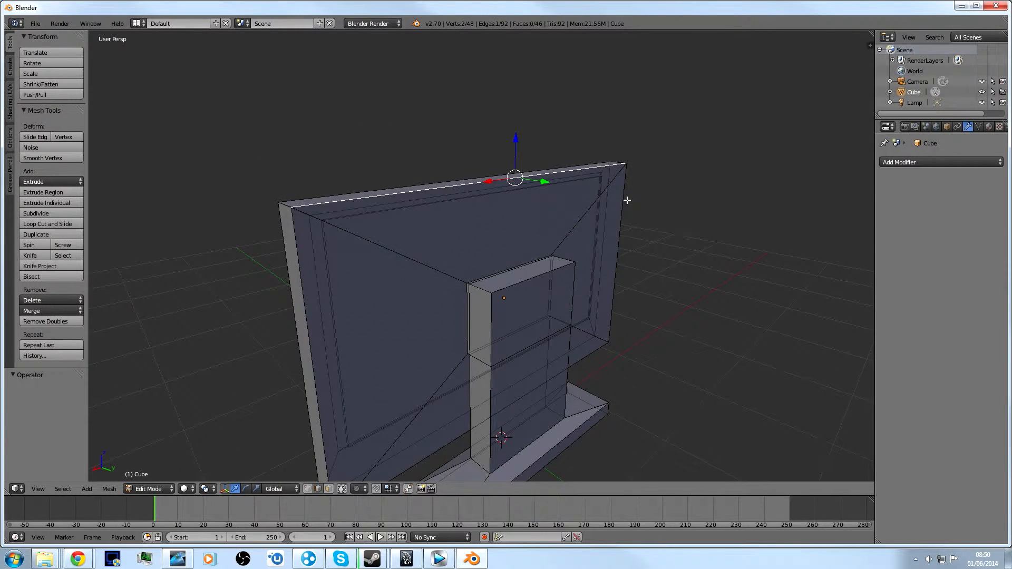
middle_drag(628, 289, 559, 244)
right_click(631, 253)
right_click(488, 190)
key(g)
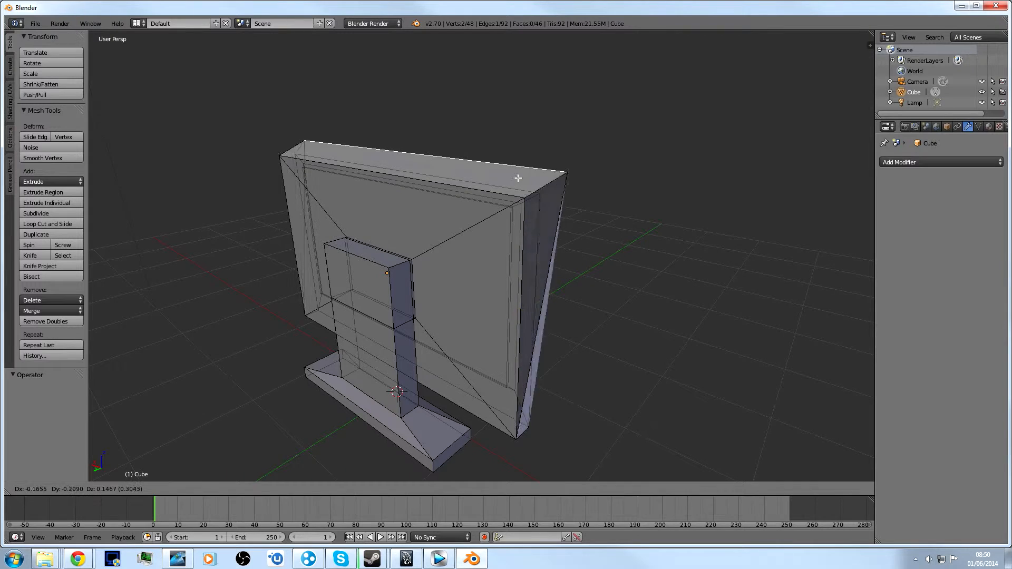
right_click(475, 187)
scroll(520, 222, up, 2)
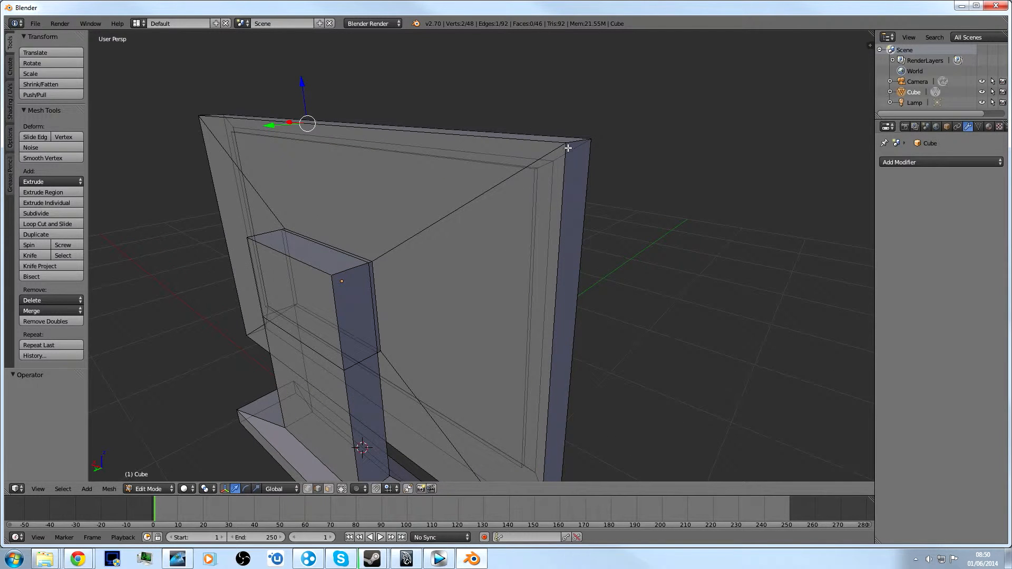
key(g)
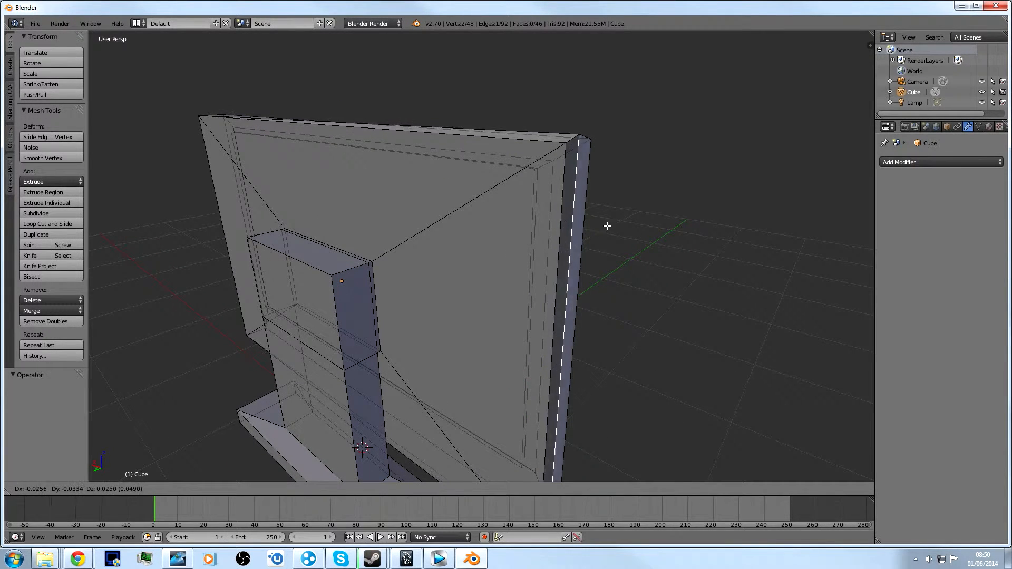
right_click(603, 226)
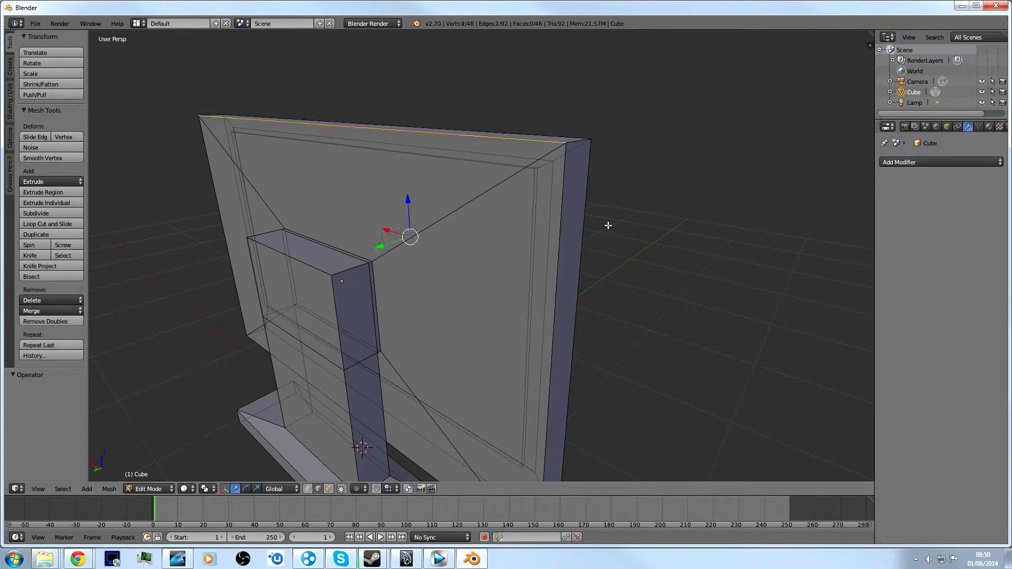
Step: Undo the stand modelling back to the screen body with its plain, unextruded back face
key(ctrl+z)
key(ctrl+z)
key(ctrl+z)
key(ctrl+z)
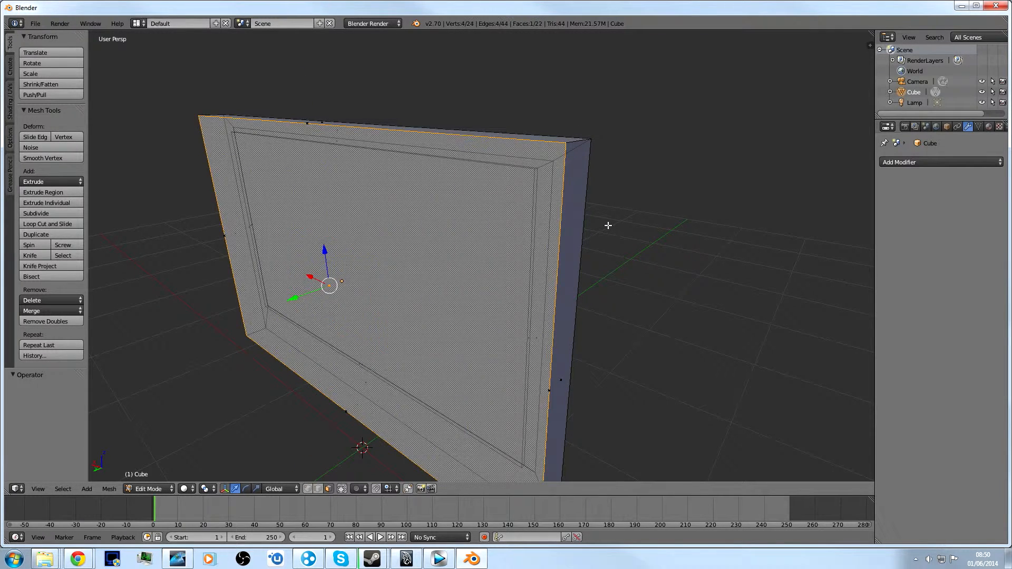
Step: Extrude the screen's back face in place and scale it down uniformly into a smaller inner face
right_click(545, 416)
key(e)
right_click(491, 354)
key(s)
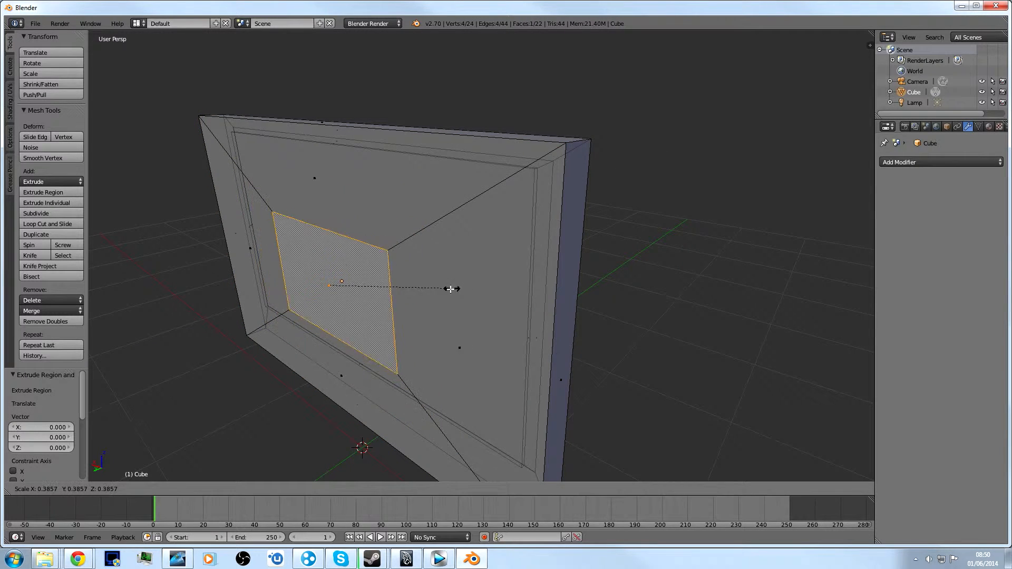
click(405, 284)
Step: Extrude the small inner back face outward into a block and extrude the block's underside down as a neck
middle_drag(364, 248, 337, 257)
key(e)
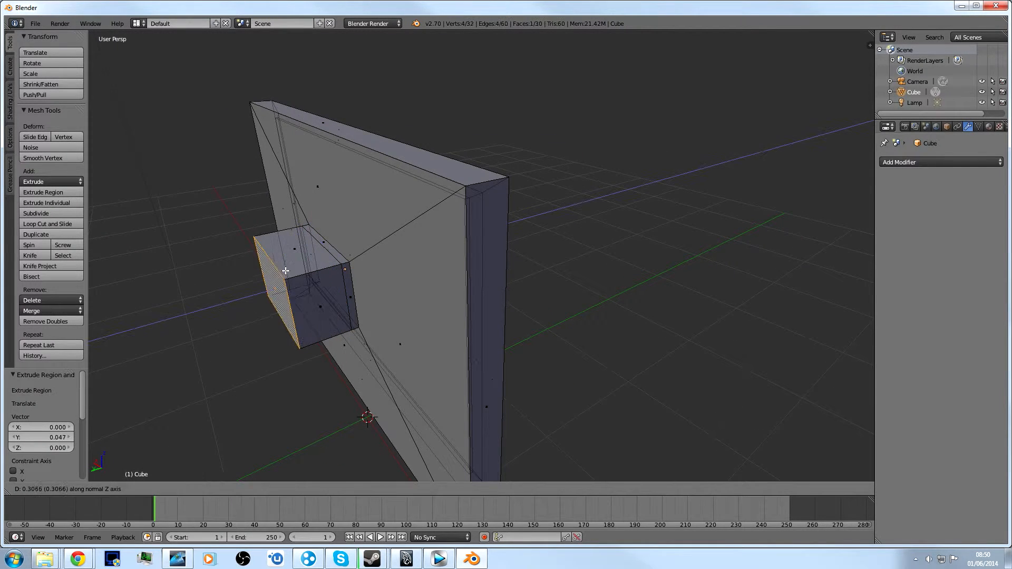
click(318, 331)
scroll(335, 265, down, 1)
key(e)
click(346, 374)
Step: Extrude the neck's bottom face in place, scale it outward, and extrude it down as the monitor's base
middle_drag(346, 369, 306, 298)
key(e)
right_click(345, 337)
key(s)
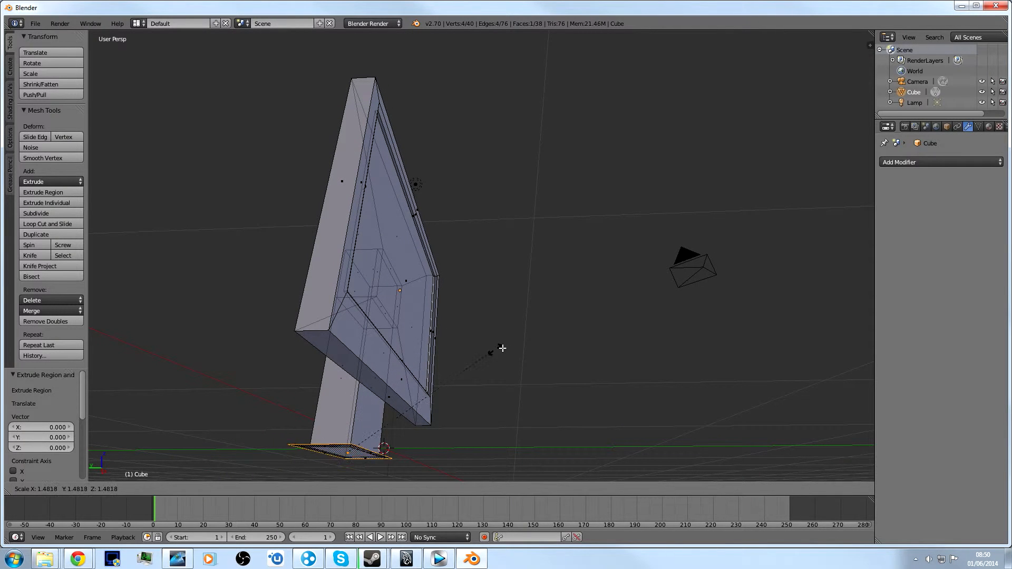
click(592, 303)
key(e)
click(588, 338)
Step: In Object Mode, move the rebuilt monitor along Z to set its base near the grid
key(Tab)
middle_drag(587, 338, 491, 238)
key(g)
key(z)
click(430, 378)
Step: Try to bevel the four outer edges around the back of the screen in Edit Mode
key(Tab)
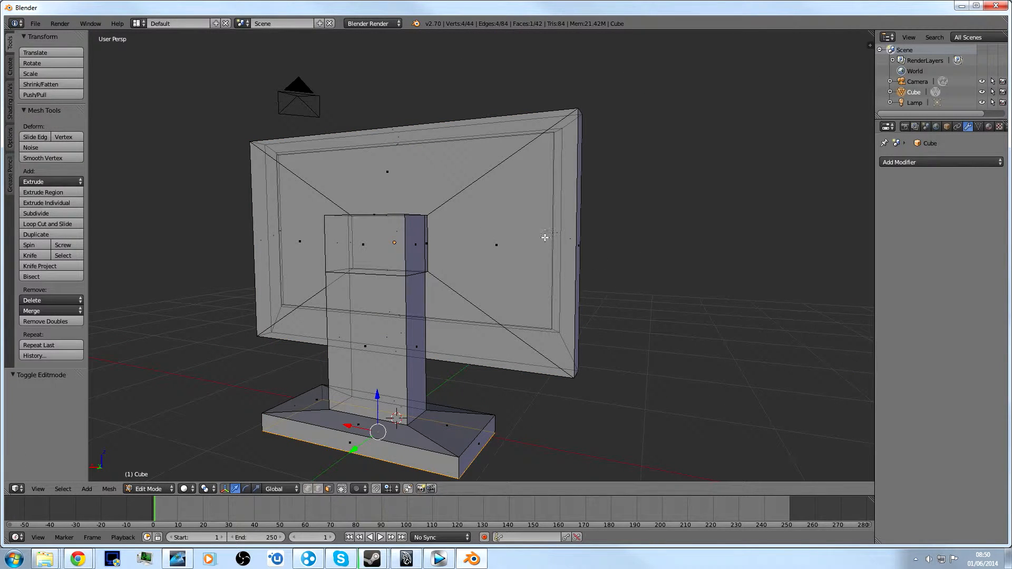
middle_drag(511, 239, 474, 241)
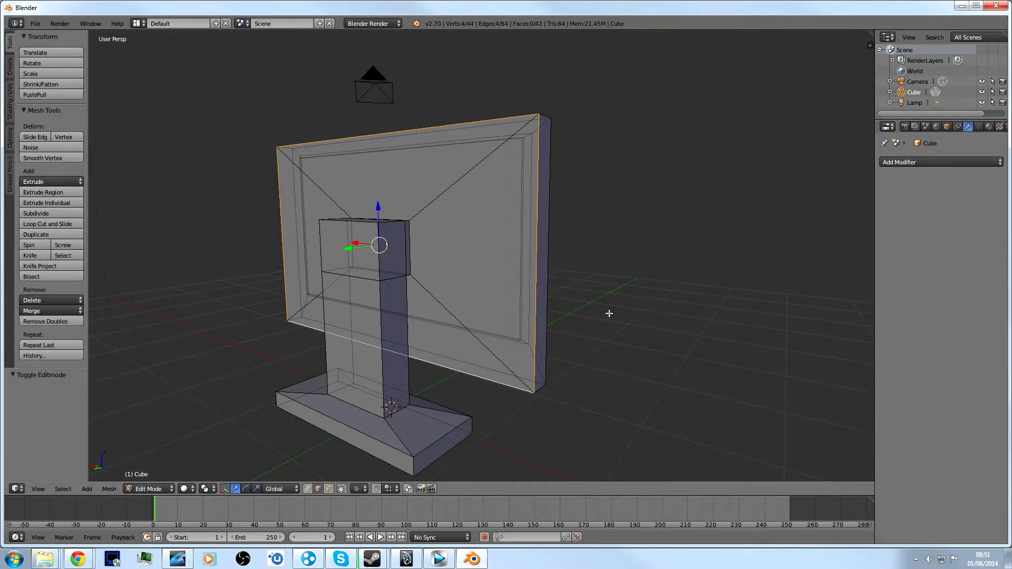
key(ctrl+b)
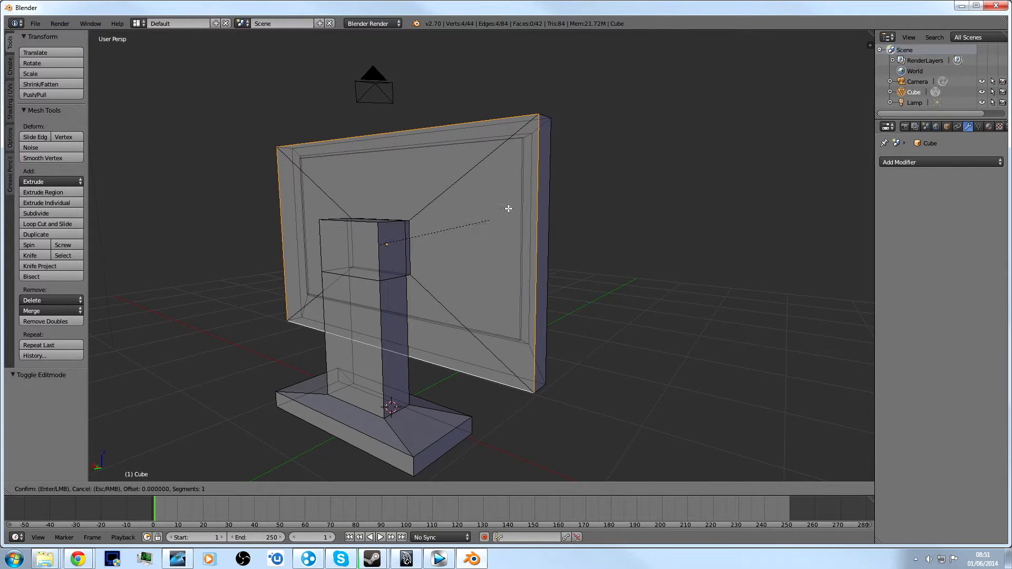
click(533, 140)
key(Tab)
middle_drag(567, 181, 528, 211)
key(Tab)
key(Tab)
key(Tab)
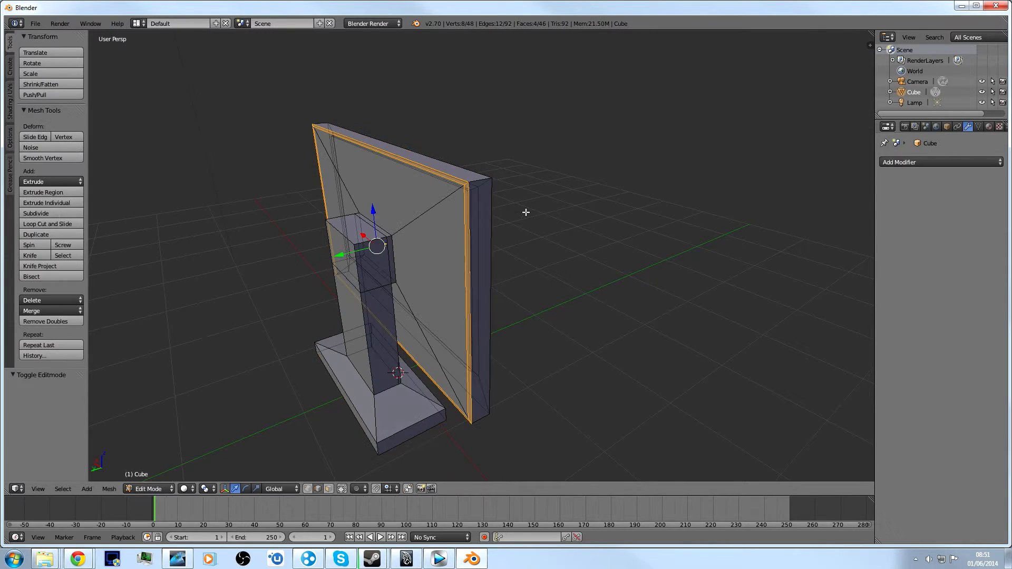
key(ctrl+z)
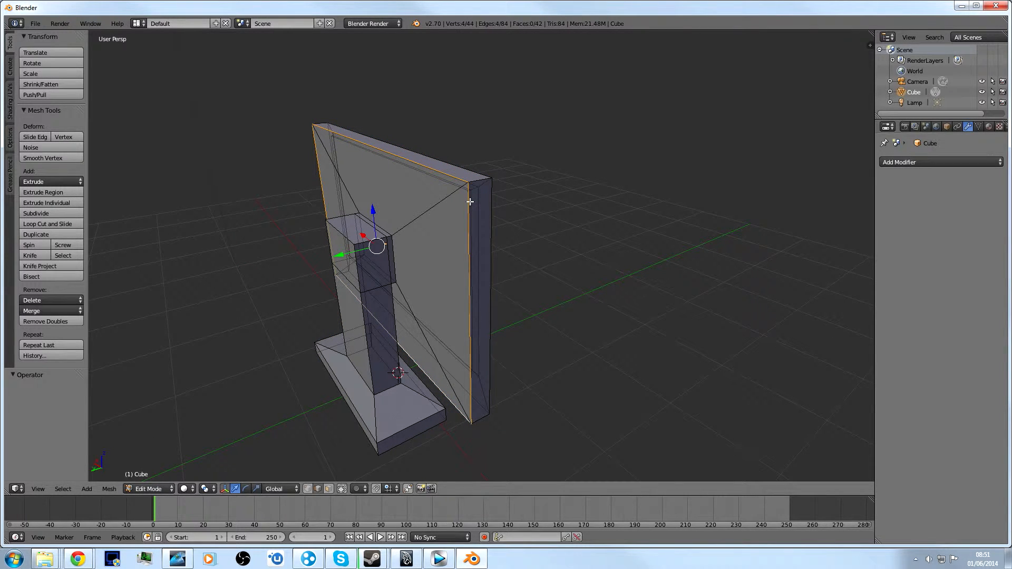
Step: Bevel the top and two side edges at the back of the screen
key(ctrl+b)
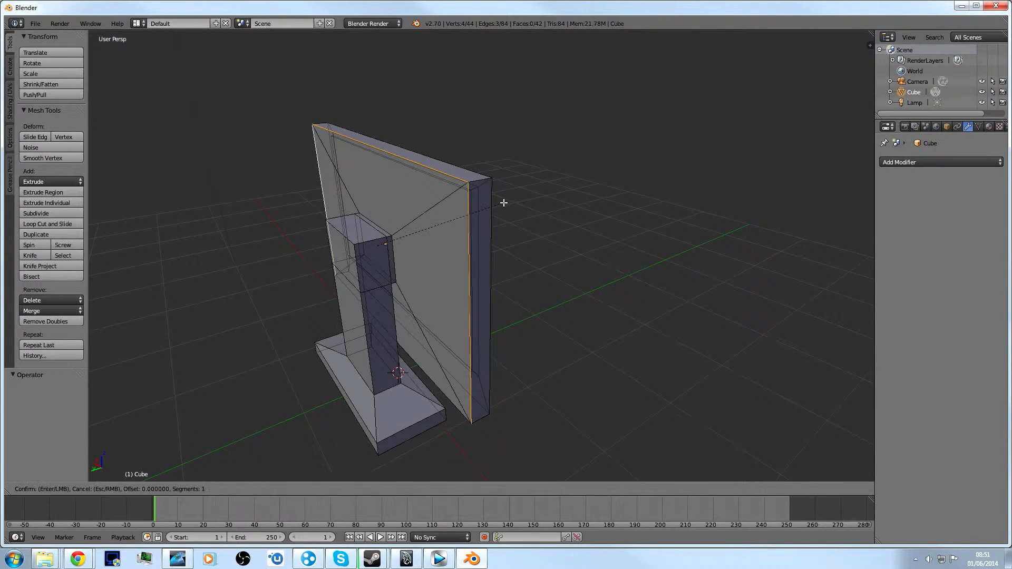
click(515, 201)
key(Tab)
middle_drag(509, 203, 478, 199)
key(Tab)
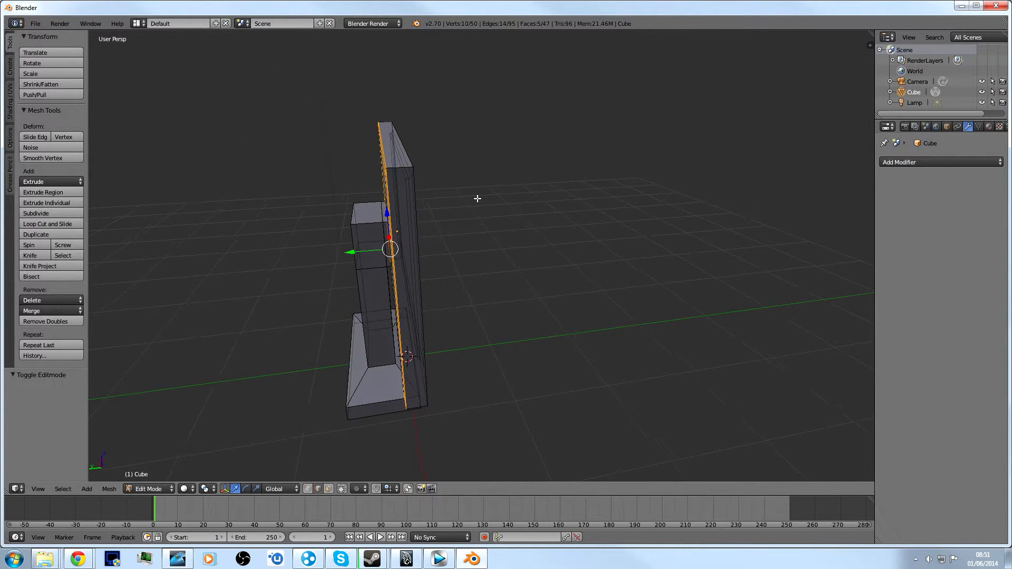
Step: Move an edge loop of the screen's rear bevel along Y and return to Object Mode
right_click(389, 150)
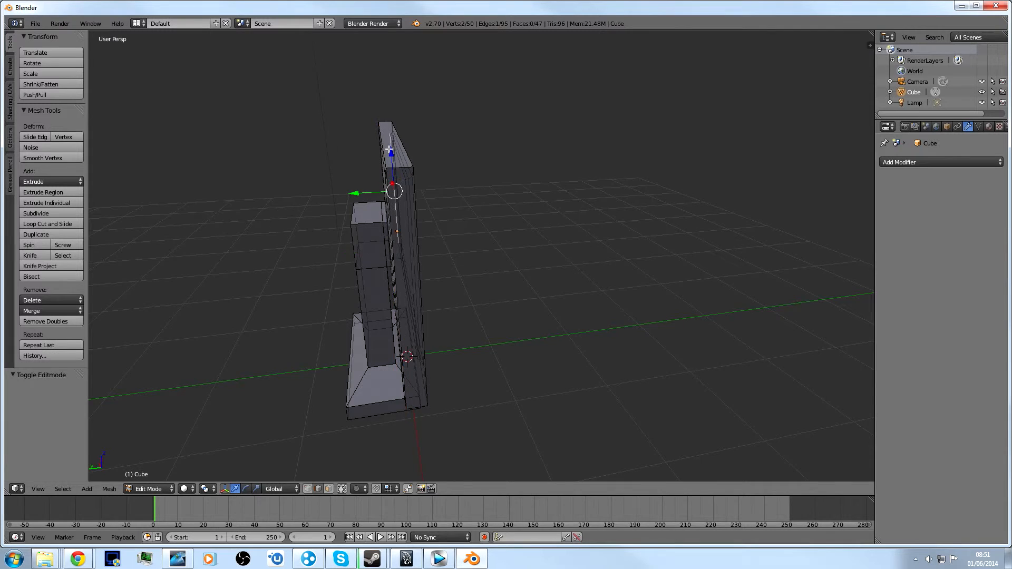
middle_drag(389, 150, 403, 151)
right_click(403, 151)
alt+right_click(403, 151)
key(g)
key(y)
click(517, 241)
key(Tab)
middle_drag(517, 240, 540, 226)
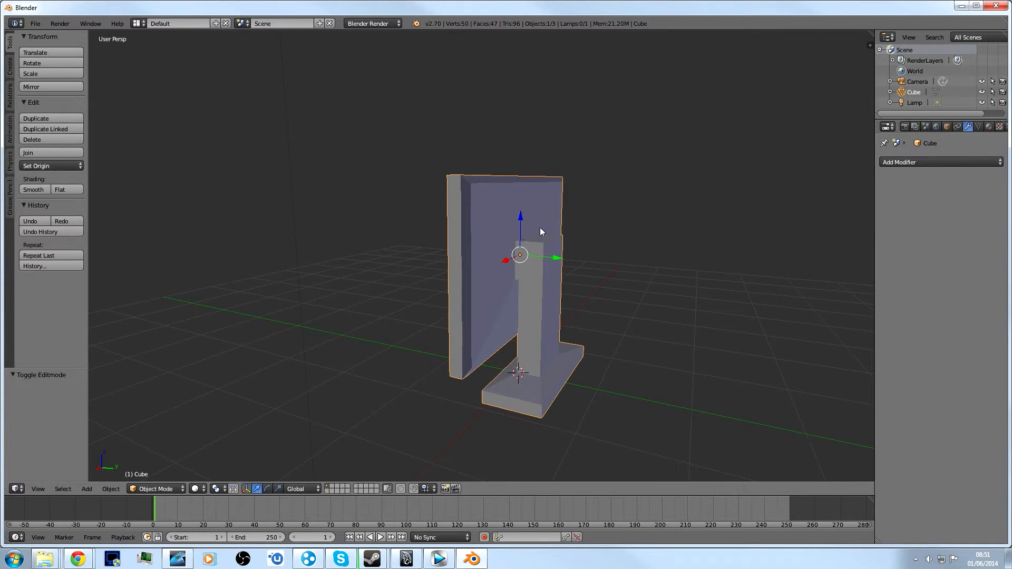
Step: Try smooth shading on the monitor and set it back to flat shading
click(33, 190)
mouse_move(370, 232)
middle_down()
mouse_move(425, 229)
mouse_move(280, 205)
mouse_move(500, 222)
mouse_move(244, 470)
middle_up()
click(55, 189)
middle_drag(404, 331, 569, 294)
scroll(517, 294, up, 2)
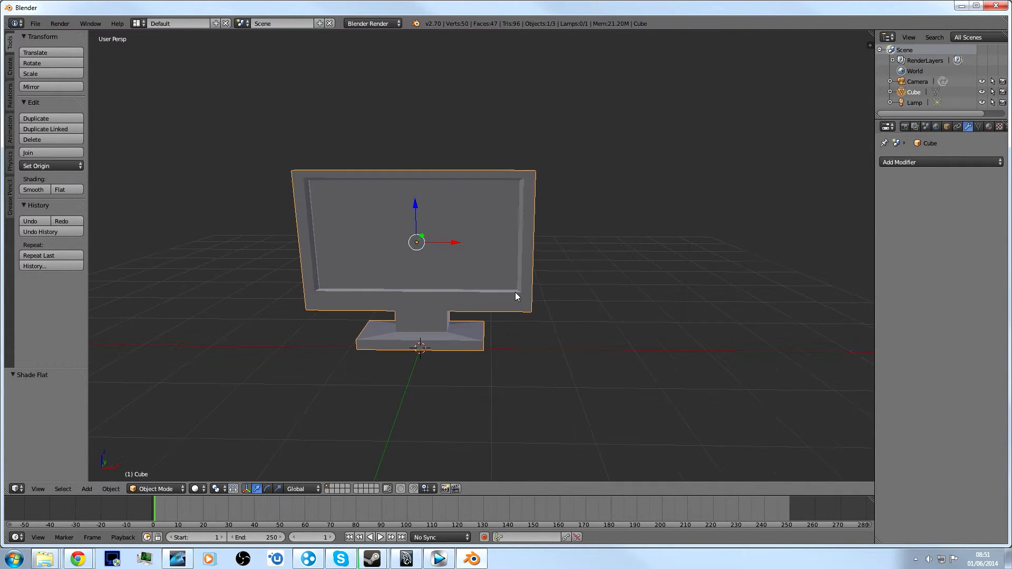
Step: Delete the monitor, add a UV sphere in its place, and shade the sphere smooth
key(Delete)
key(shift+a)
mouse_move(515, 292)
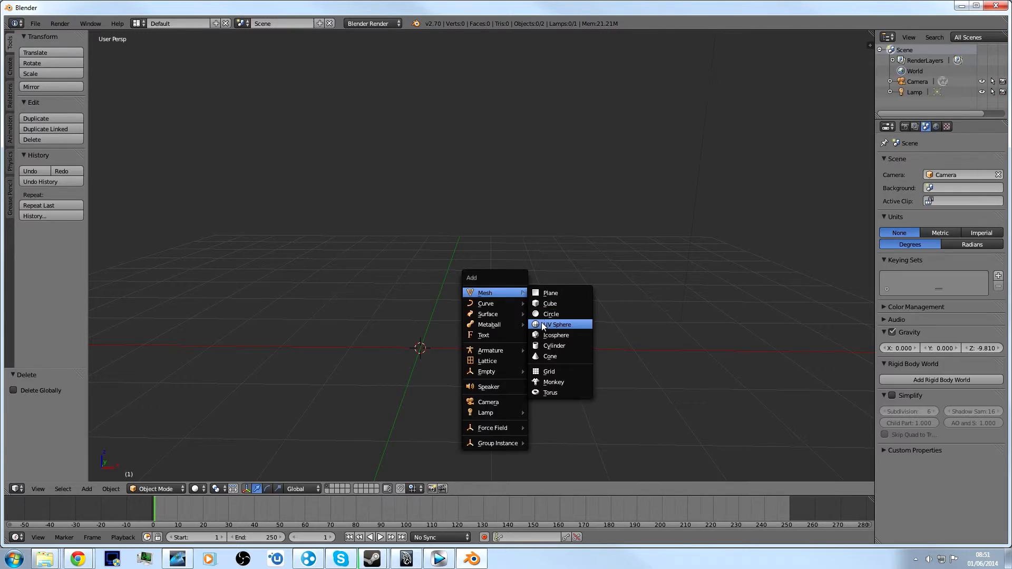
click(551, 324)
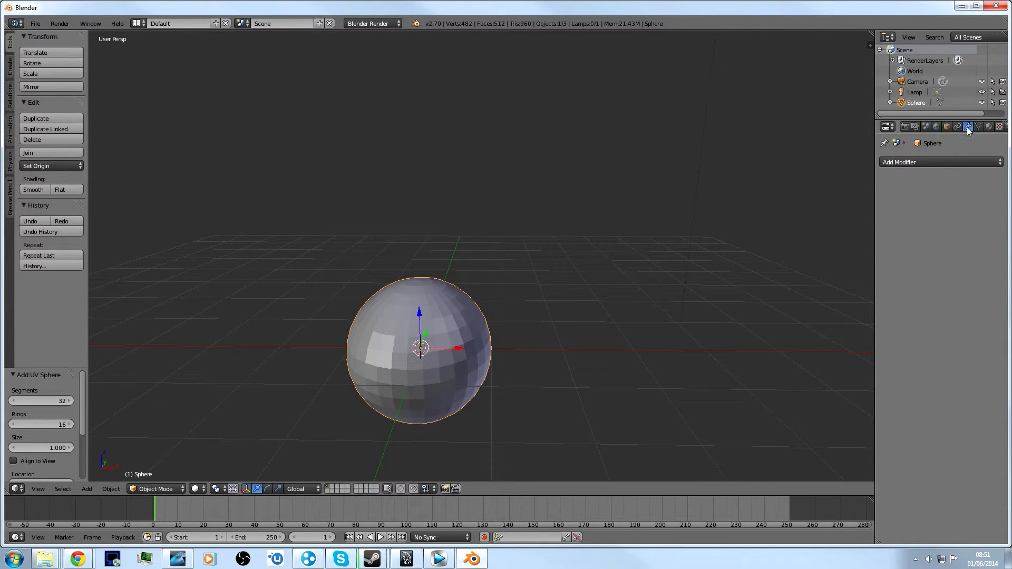
click(37, 188)
Step: In Edit Mode, shade a two-by-two block of faces on the sphere's front flat and return to Object Mode
key(Tab)
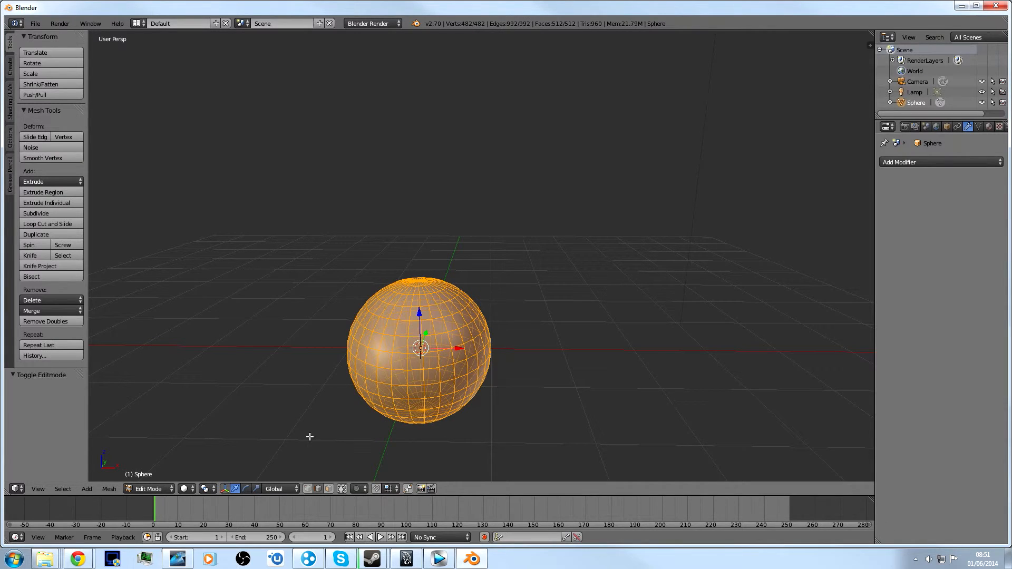
right_click(415, 361)
shift+right_click(414, 345)
shift+right_click(402, 348)
shift+right_click(402, 361)
right_click(417, 362)
right_click(413, 360)
shift+right_click(417, 346)
shift+right_click(401, 345)
shift+right_click(399, 363)
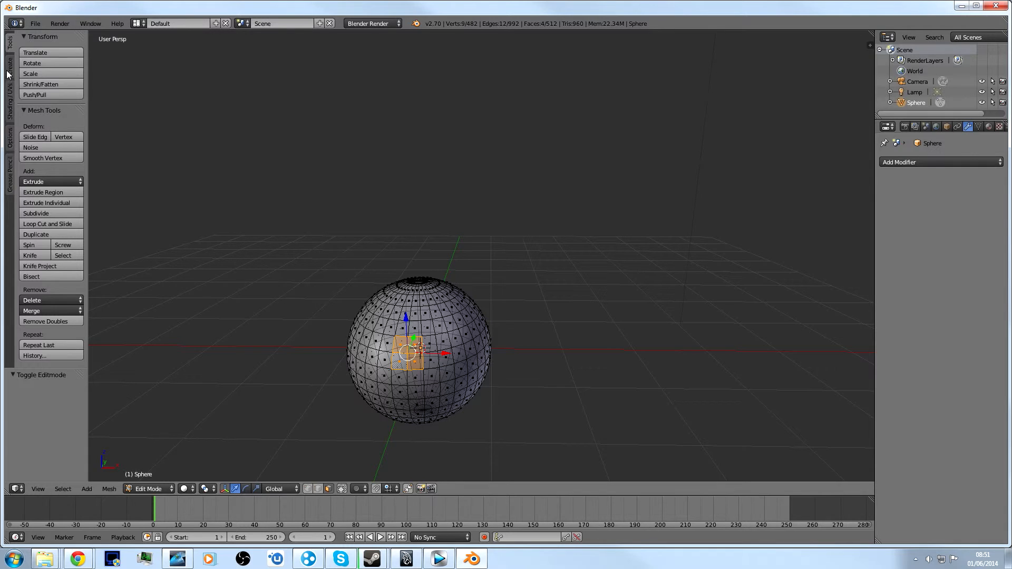
click(10, 109)
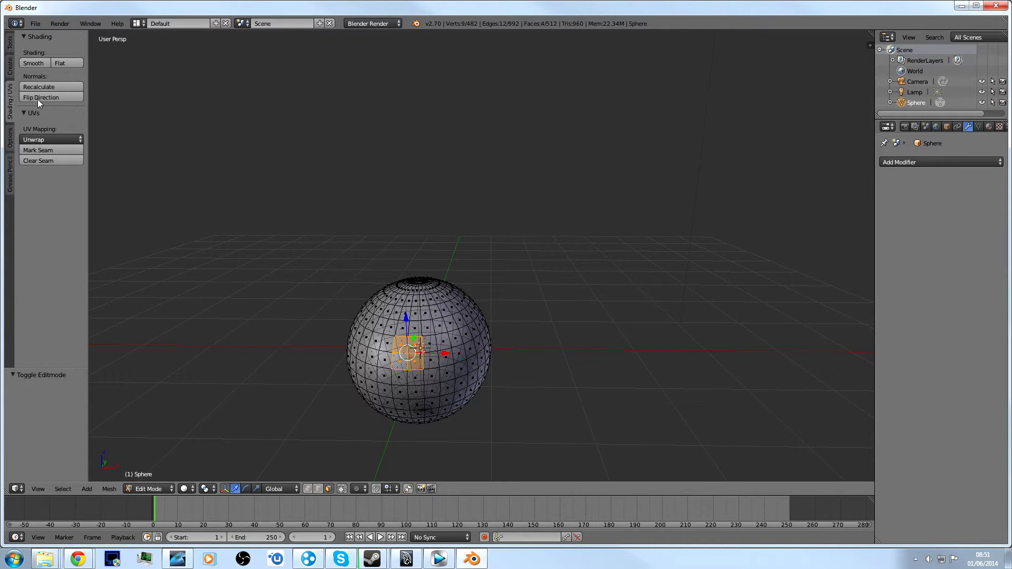
click(68, 65)
key(Tab)
mouse_move(590, 359)
middle_down()
mouse_move(504, 336)
mouse_move(541, 369)
mouse_move(500, 378)
mouse_move(527, 348)
middle_up()
scroll(536, 337, up, 4)
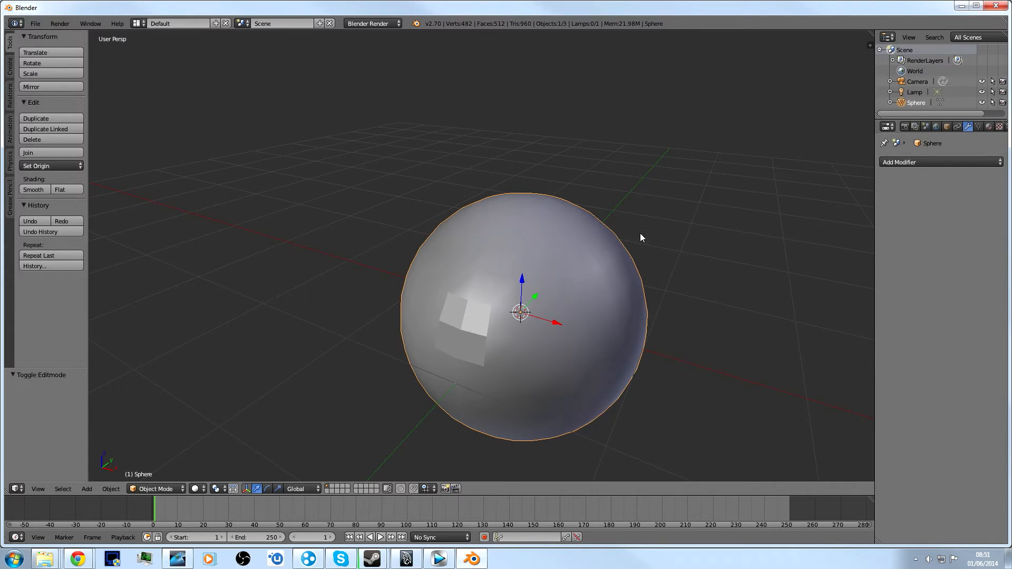
Step: Add a Subdivision Surface modifier to the sphere and inspect the flat-shaded patch
click(905, 162)
click(910, 164)
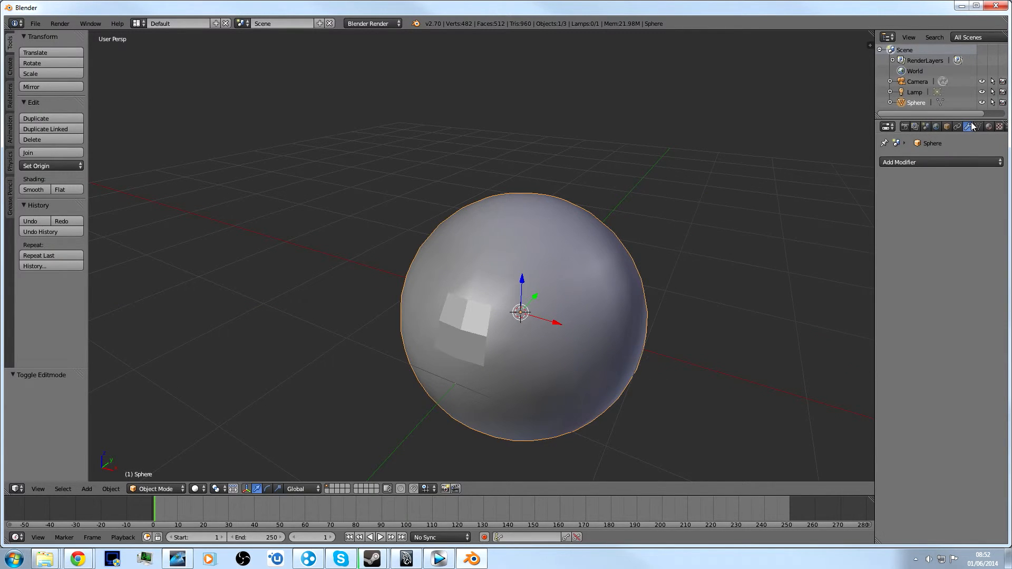
click(936, 161)
click(780, 333)
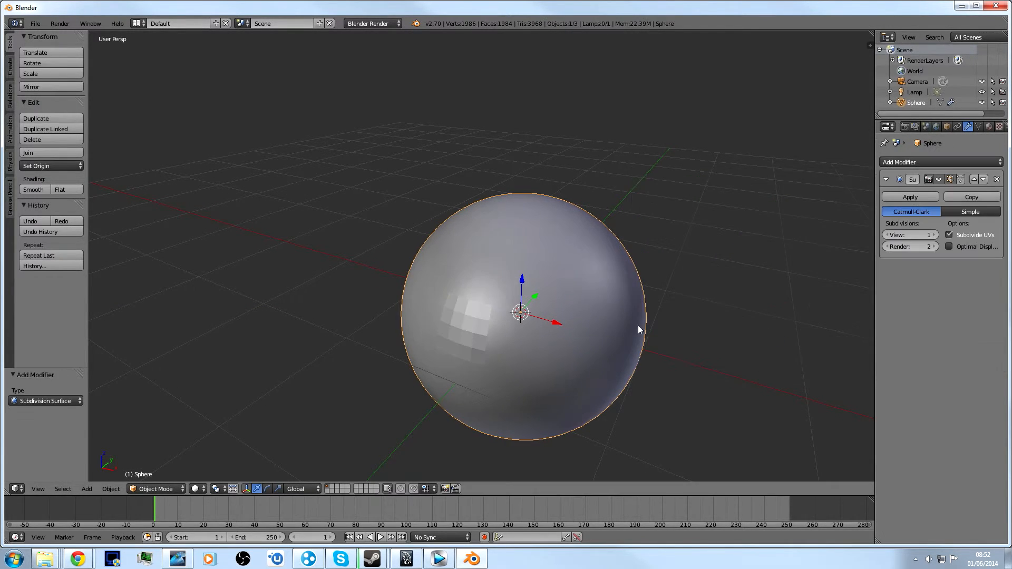
middle_drag(641, 330, 624, 295)
scroll(552, 290, down, 2)
key(Tab)
key(Tab)
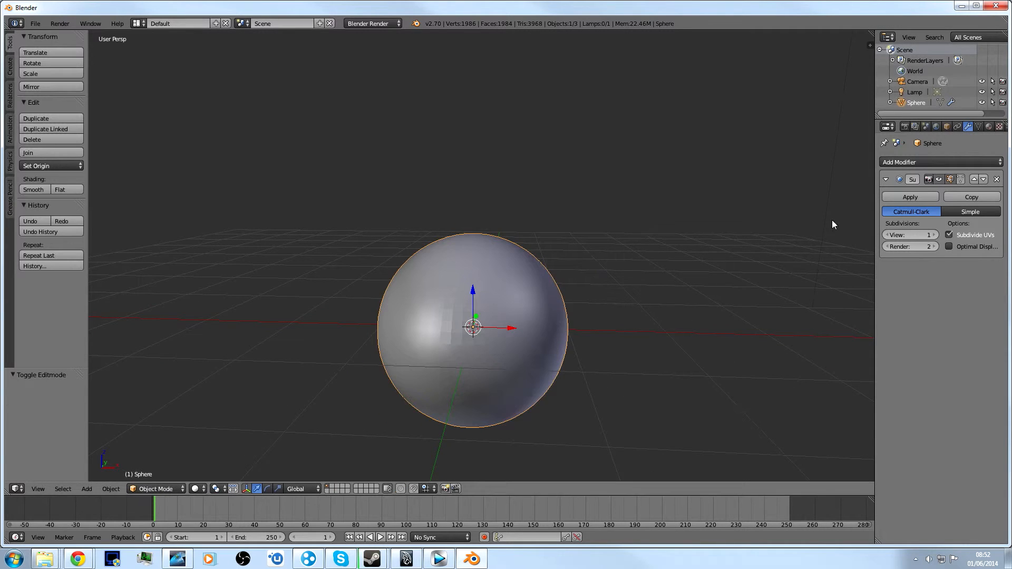
middle_drag(575, 266, 577, 312)
scroll(584, 326, up, 4)
shift+middle_drag(546, 250, 557, 241)
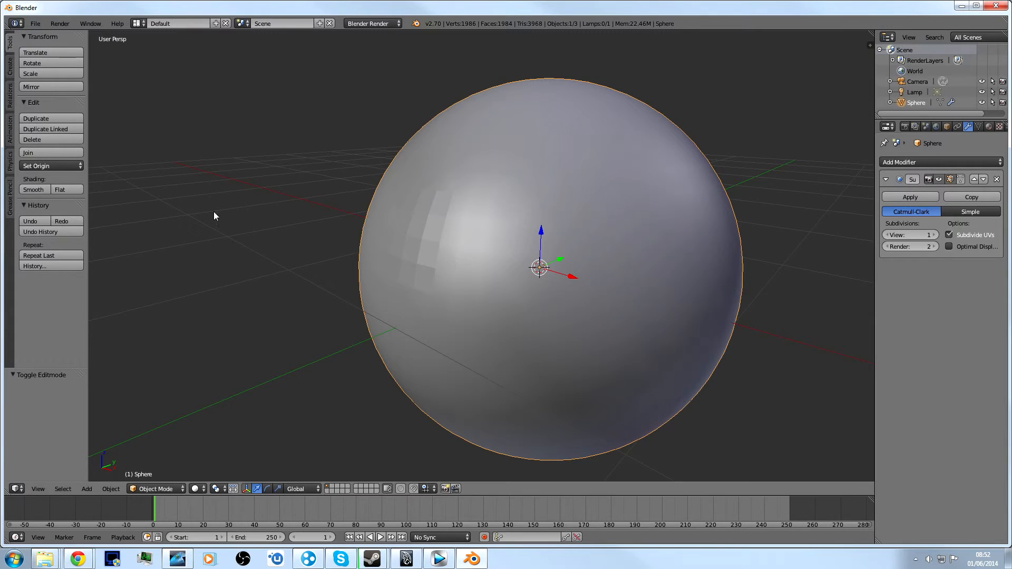
Step: Shade the whole sphere flat, compare different viewport subdivision levels, and set the view level to 2
click(59, 190)
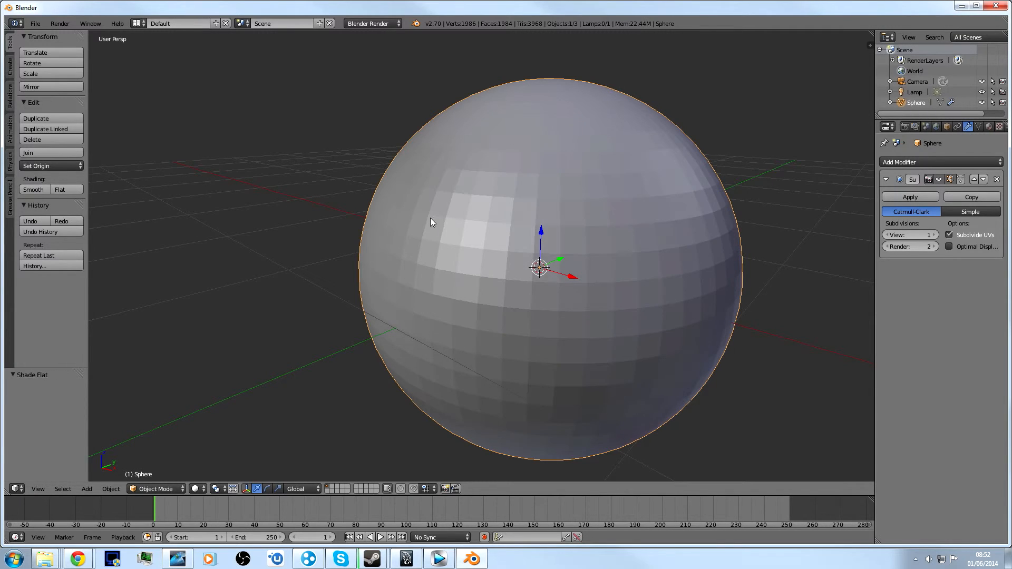
click(886, 235)
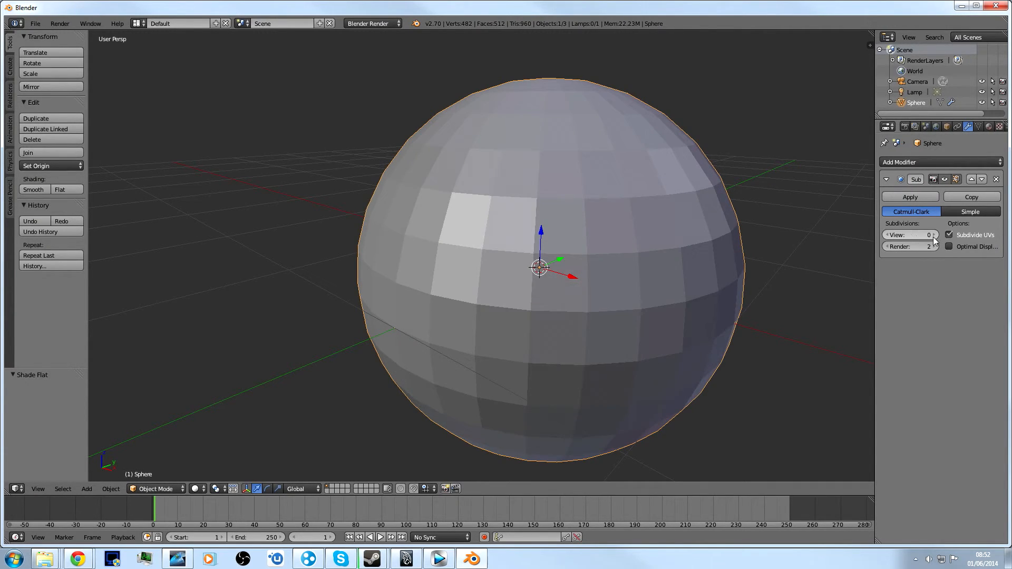
click(933, 236)
click(886, 235)
click(936, 235)
click(937, 236)
click(937, 237)
click(937, 236)
click(887, 236)
click(887, 235)
click(887, 236)
click(934, 235)
Step: Shade the whole subdivided sphere smooth and view it from further away
click(39, 190)
scroll(510, 252, down, 3)
middle_drag(510, 251, 475, 249)
scroll(486, 244, down, 3)
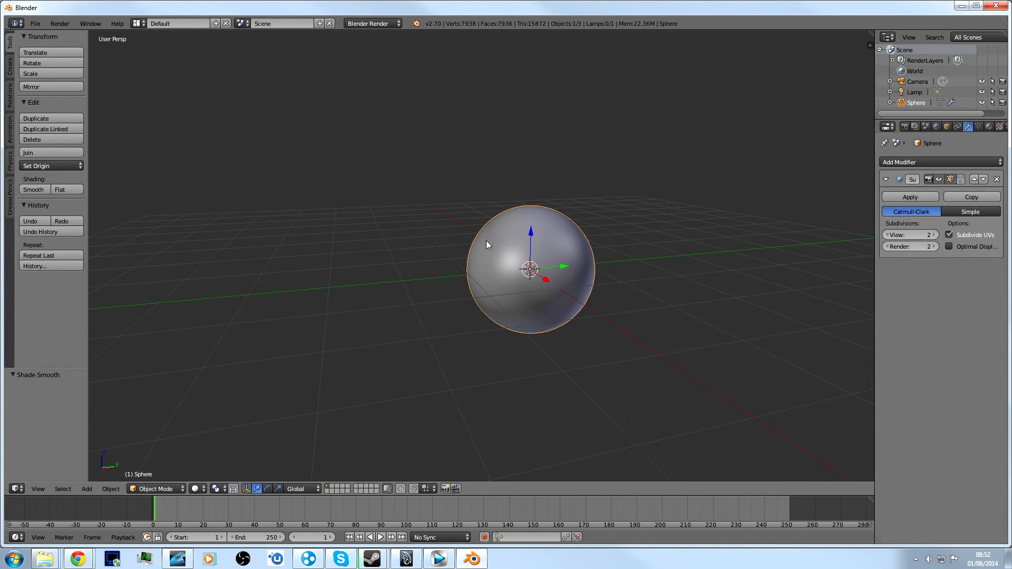